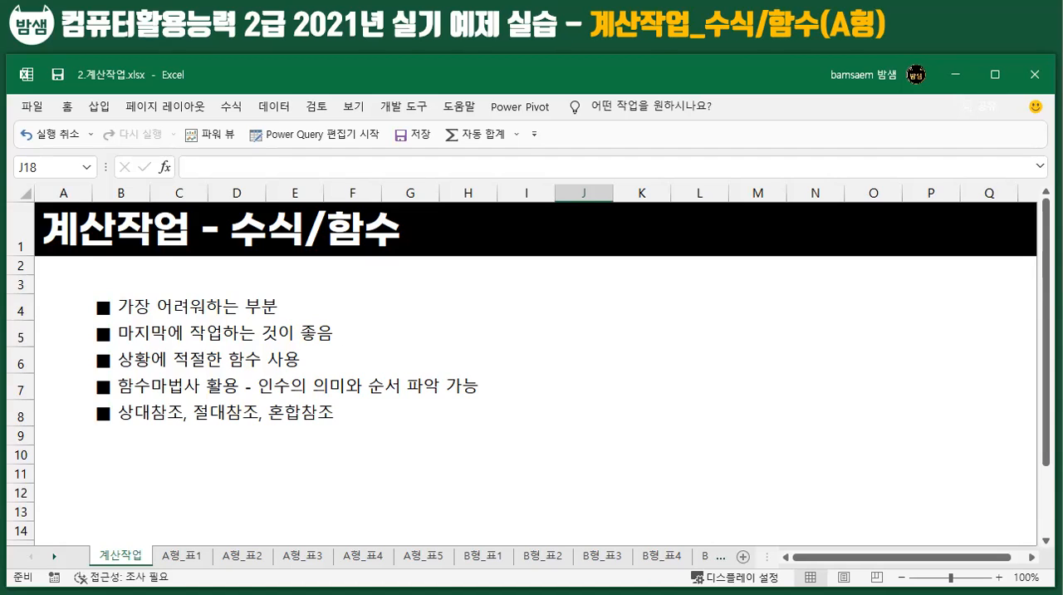
# Step: Open the A형_표1 sheet and review the exam dates in C3:C9 and the 요일 range D3:D9
pyautogui.click(181, 554)
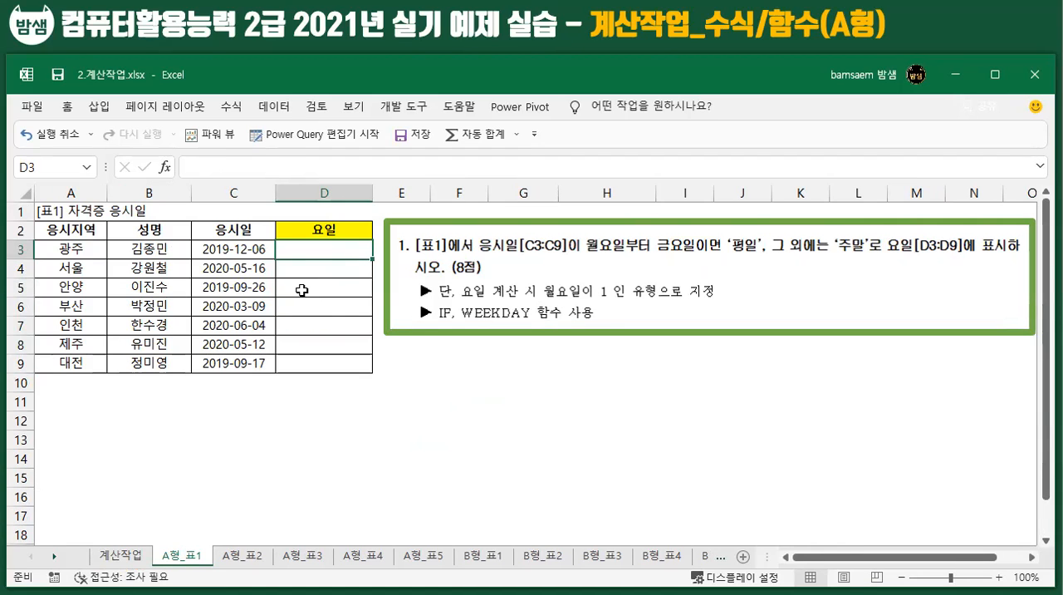
pyautogui.moveTo(233, 249); pyautogui.dragTo(236, 362)
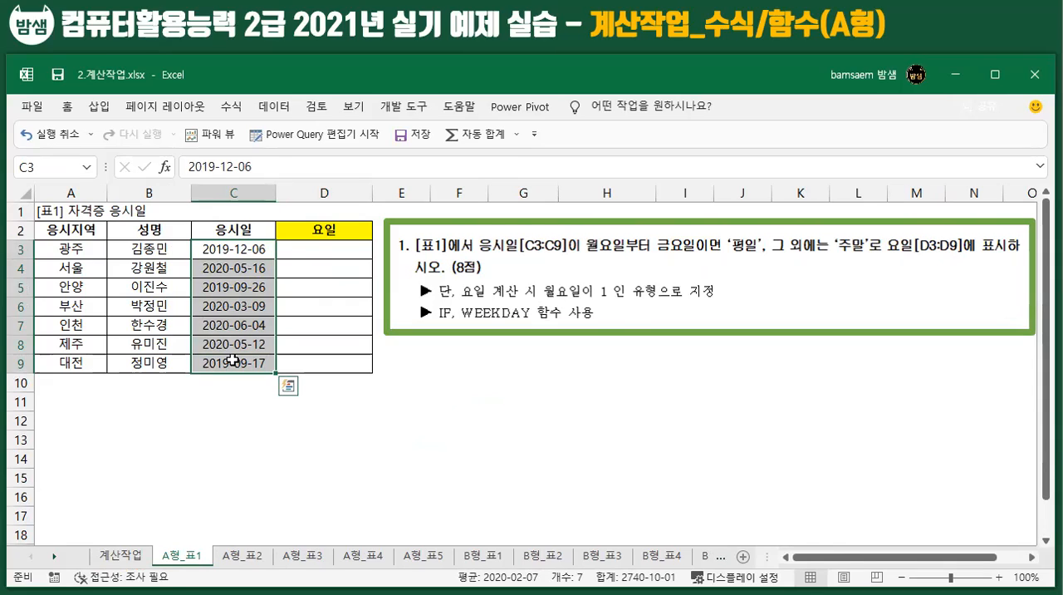
pyautogui.moveTo(321, 248); pyautogui.dragTo(318, 358)
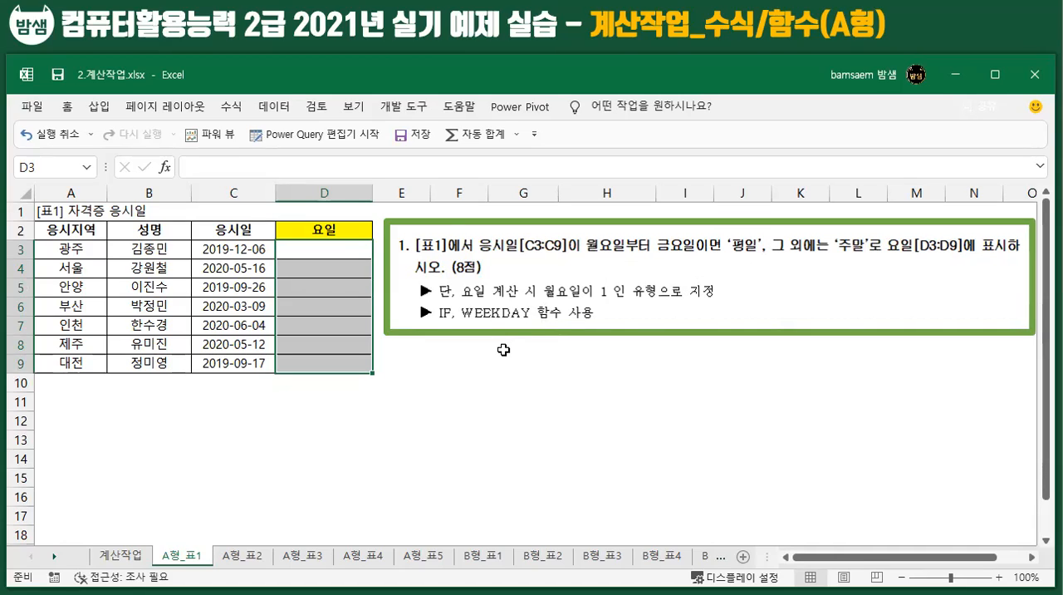
# Step: Enter a WEEKDAY function in D3 with C3 as the serial number and 2 as the return type
pyautogui.doubleClick(329, 251)
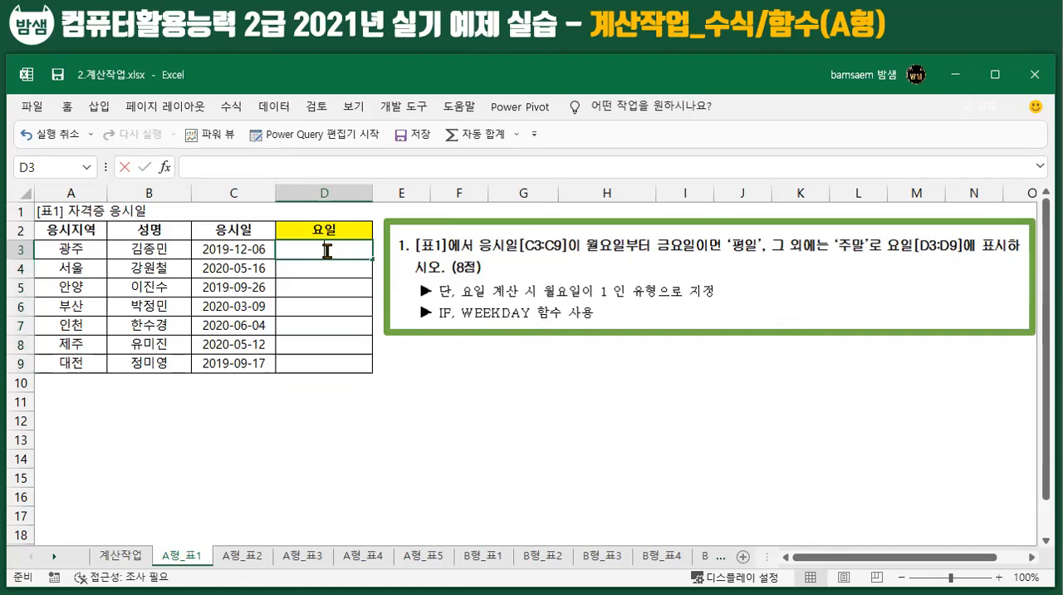
pyautogui.write('=WEE')
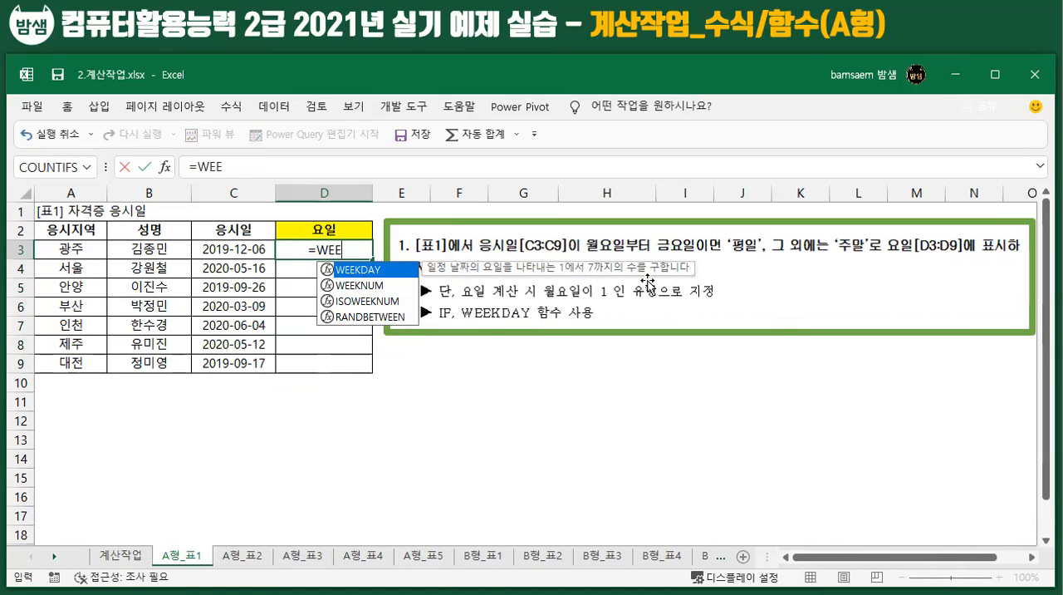
pyautogui.doubleClick(362, 272)
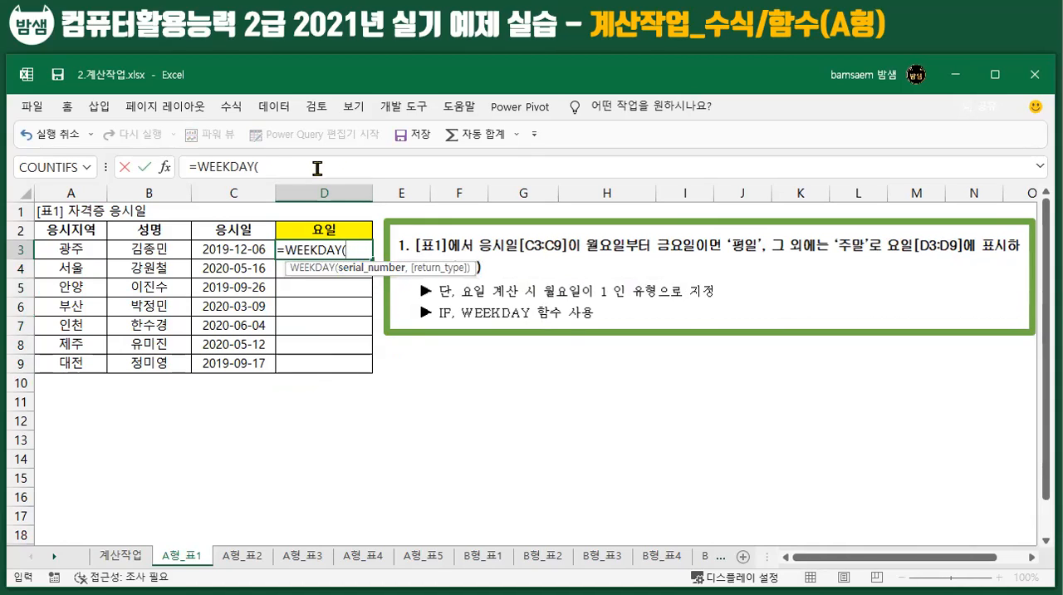
pyautogui.click(165, 168)
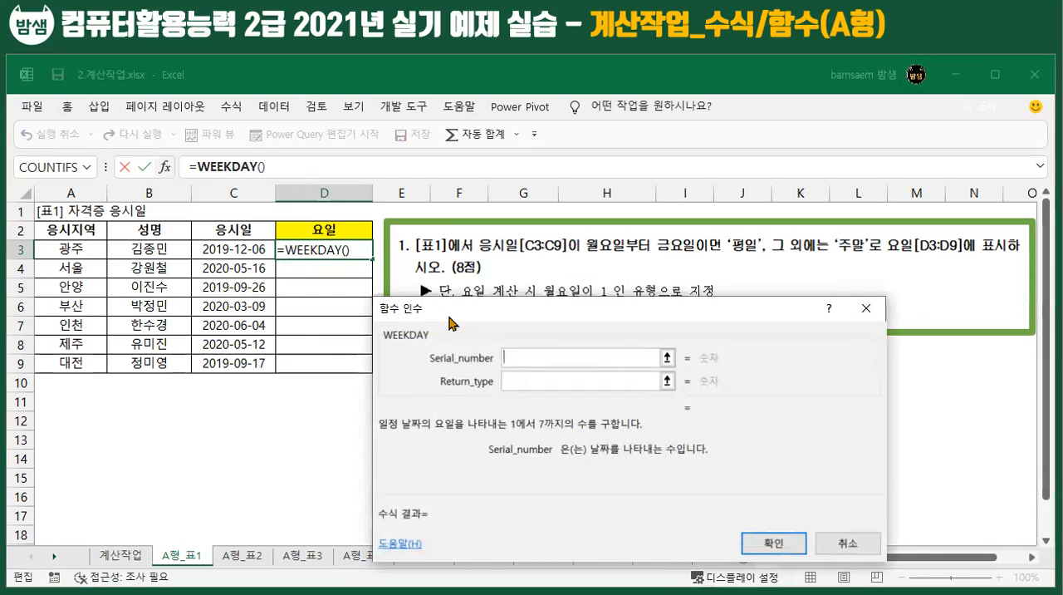
pyautogui.moveTo(448, 318); pyautogui.dragTo(432, 315)
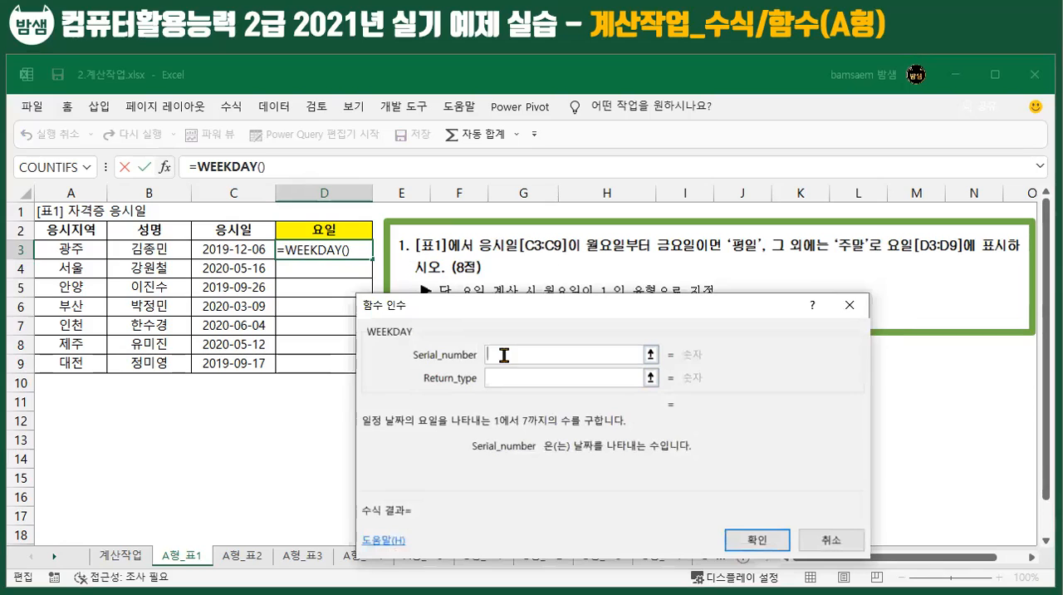
pyautogui.click(237, 257)
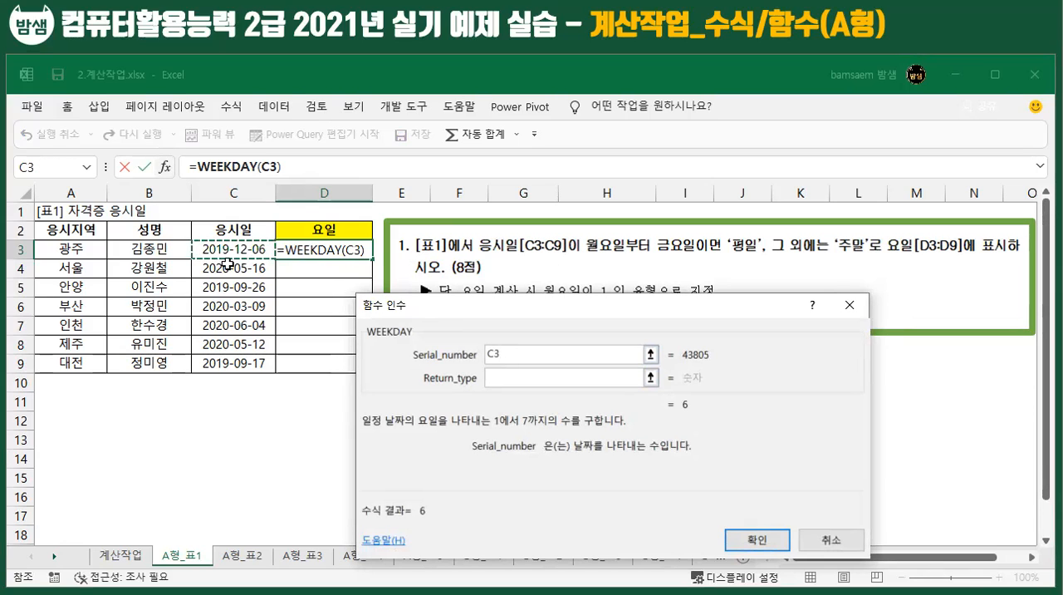
pyautogui.click(507, 376)
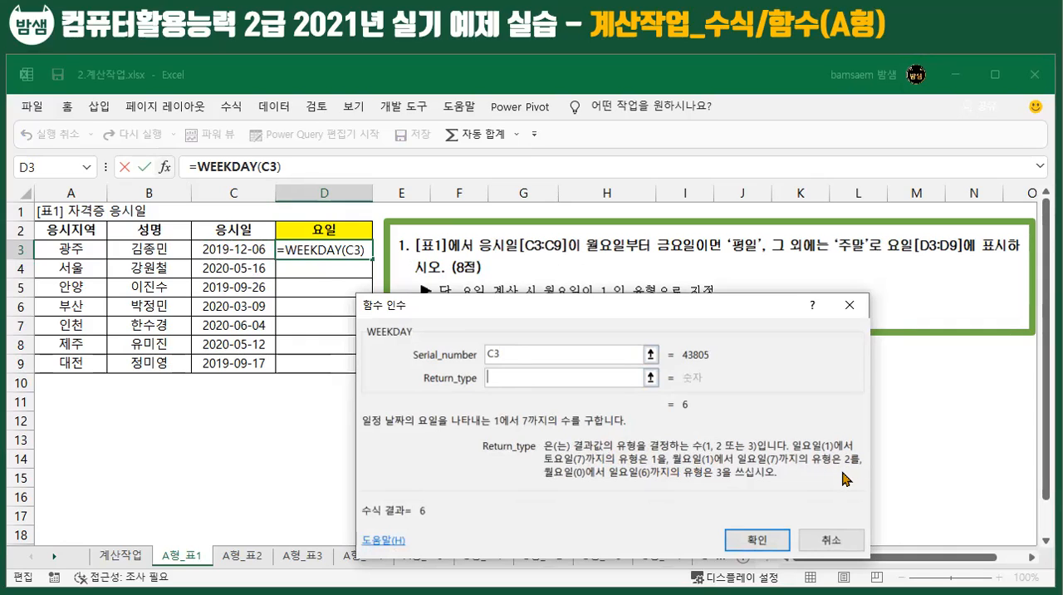
pyautogui.moveTo(518, 314); pyautogui.dragTo(529, 325)
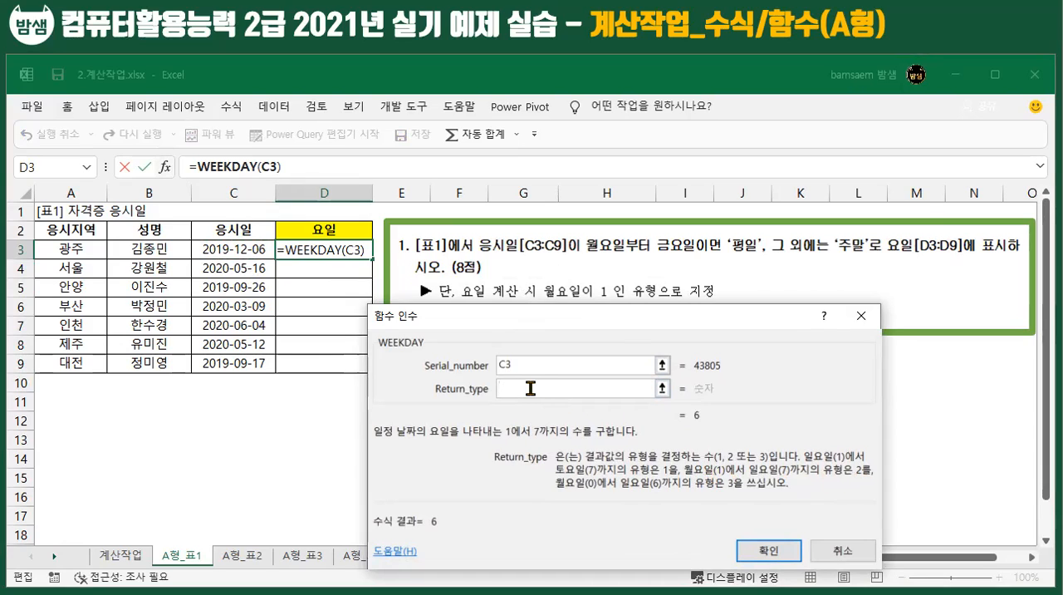
pyautogui.write('2')
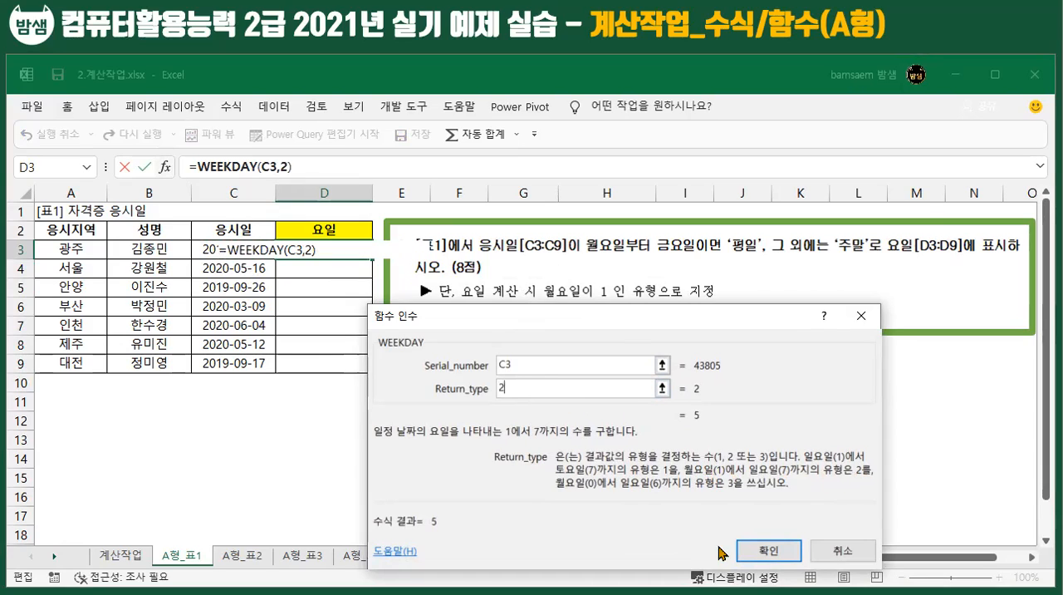
pyautogui.click(763, 551)
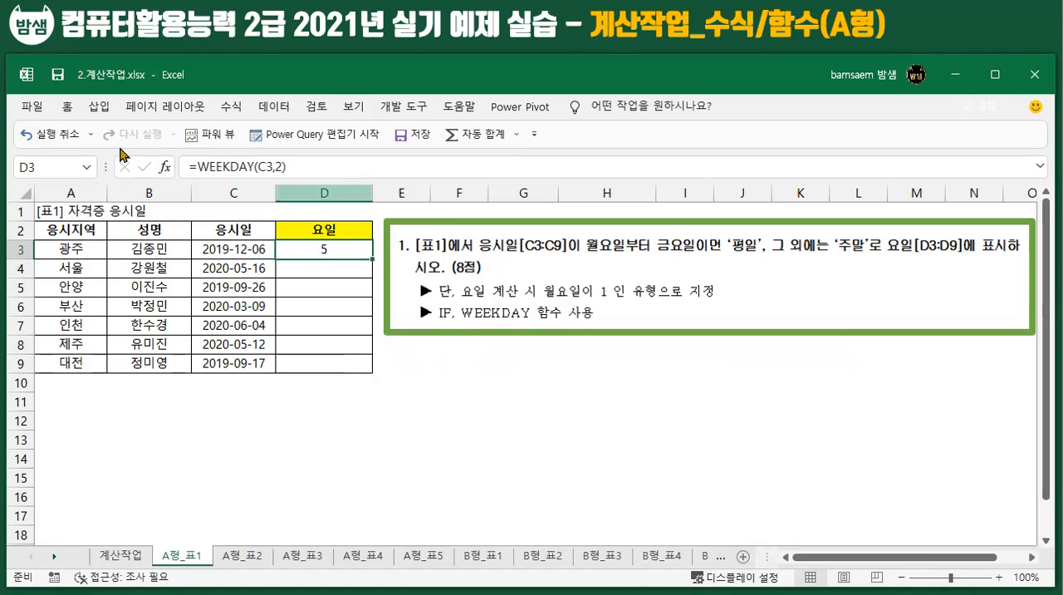
# Step: Wrap D3's WEEKDAY expression in an IF function, using WEEKDAY(C3,2)<=5 as the logical test
pyautogui.moveTo(198, 167); pyautogui.dragTo(304, 170)
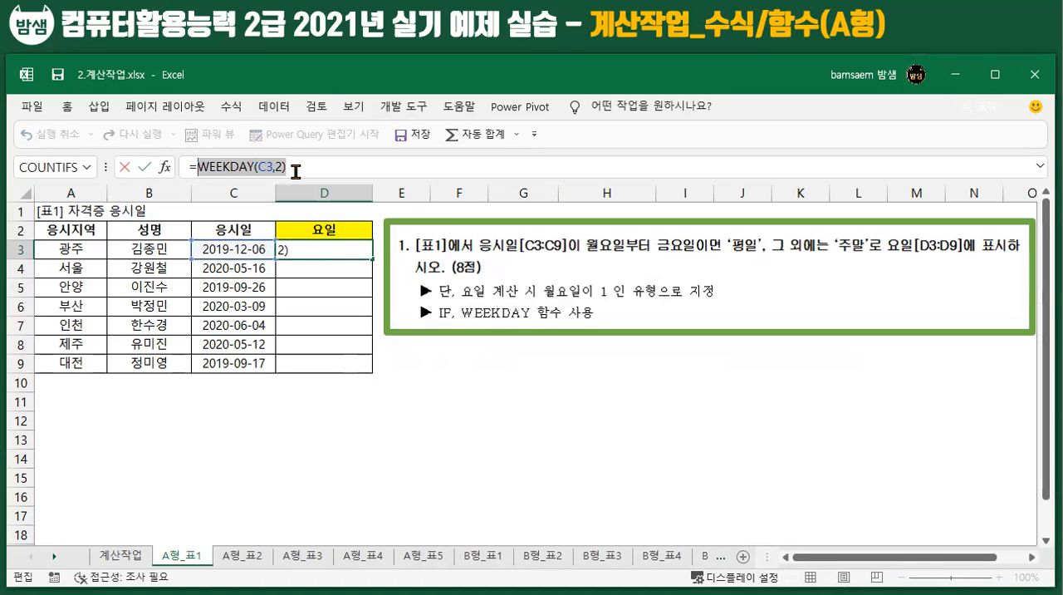
pyautogui.hotkey('ctrl', 'x')
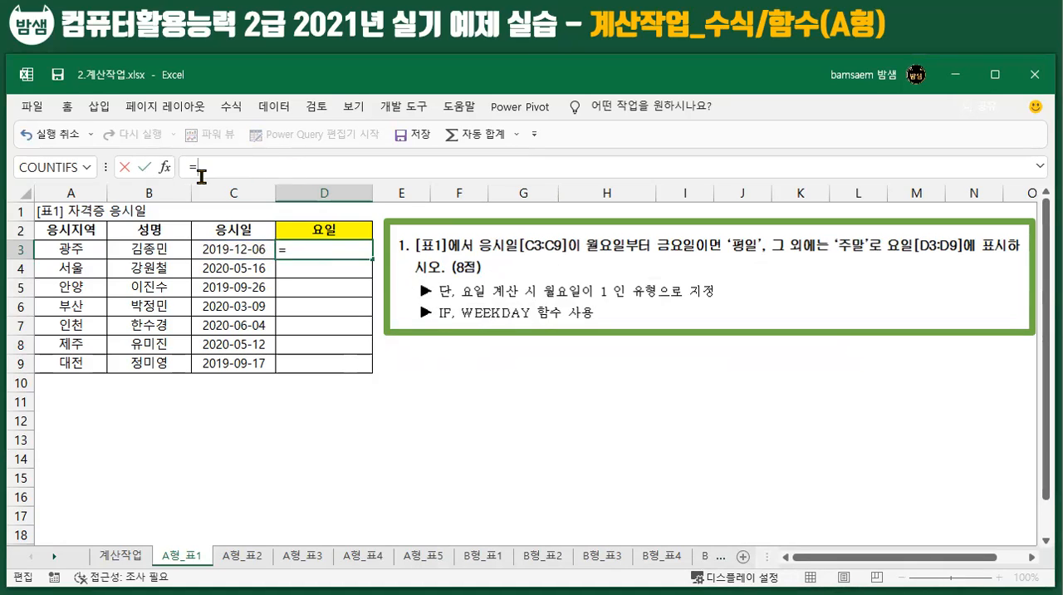
pyautogui.write('IF')
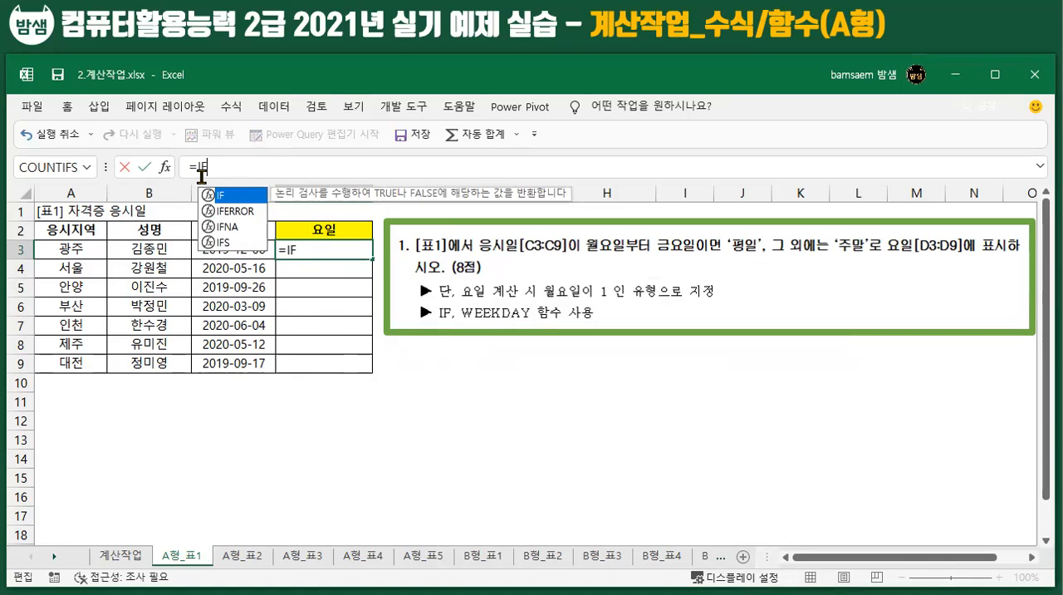
pyautogui.write('(')
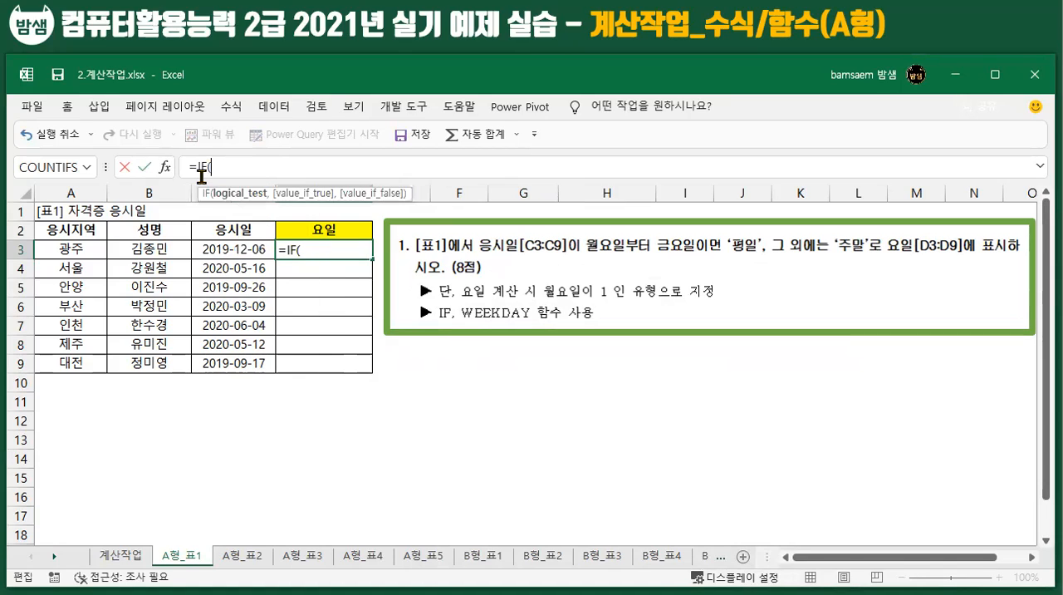
pyautogui.click(165, 167)
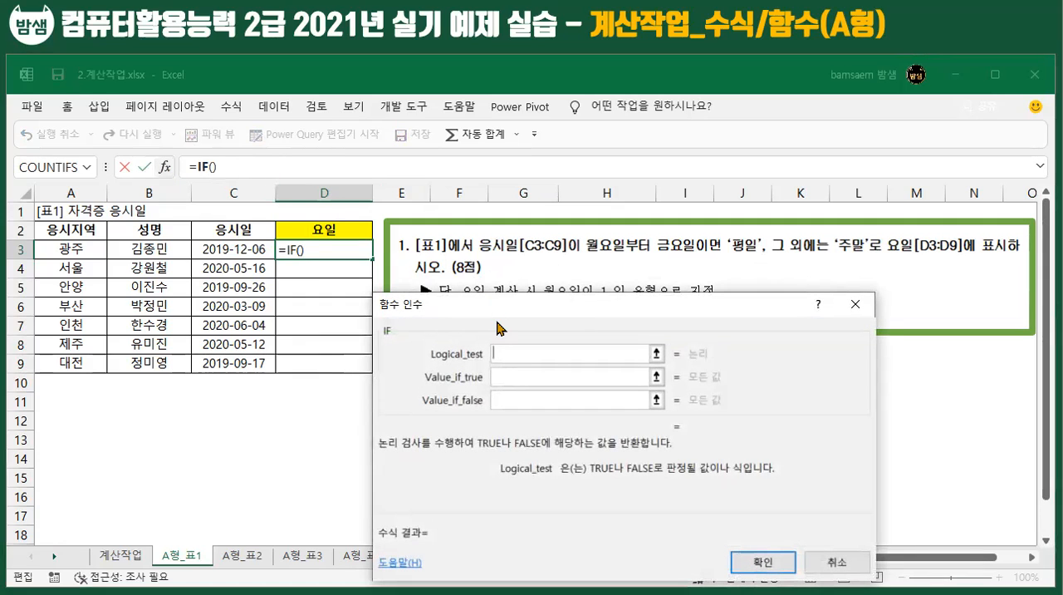
pyautogui.click(505, 377)
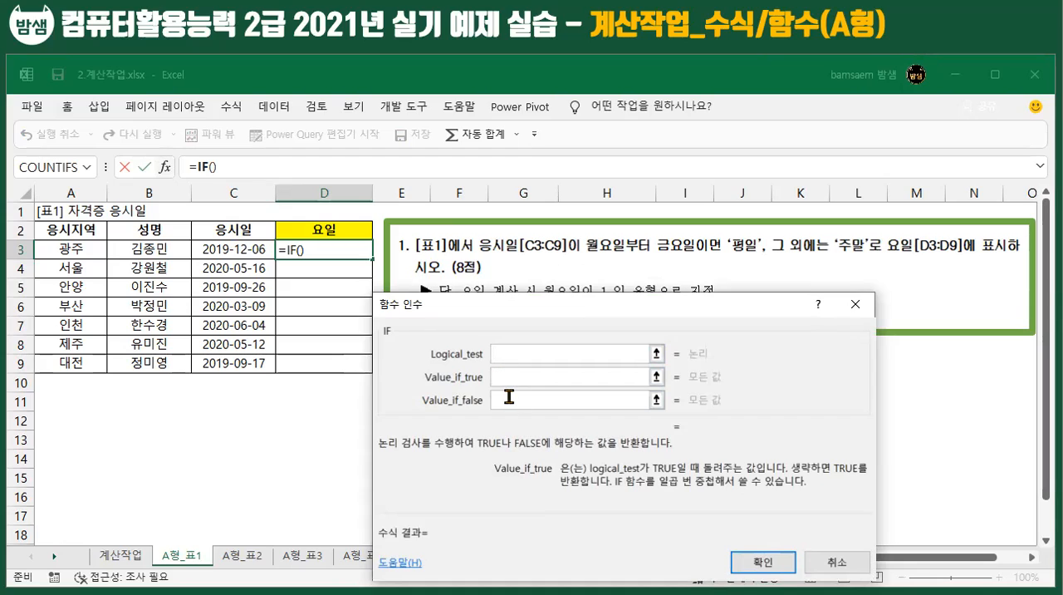
pyautogui.click(509, 397)
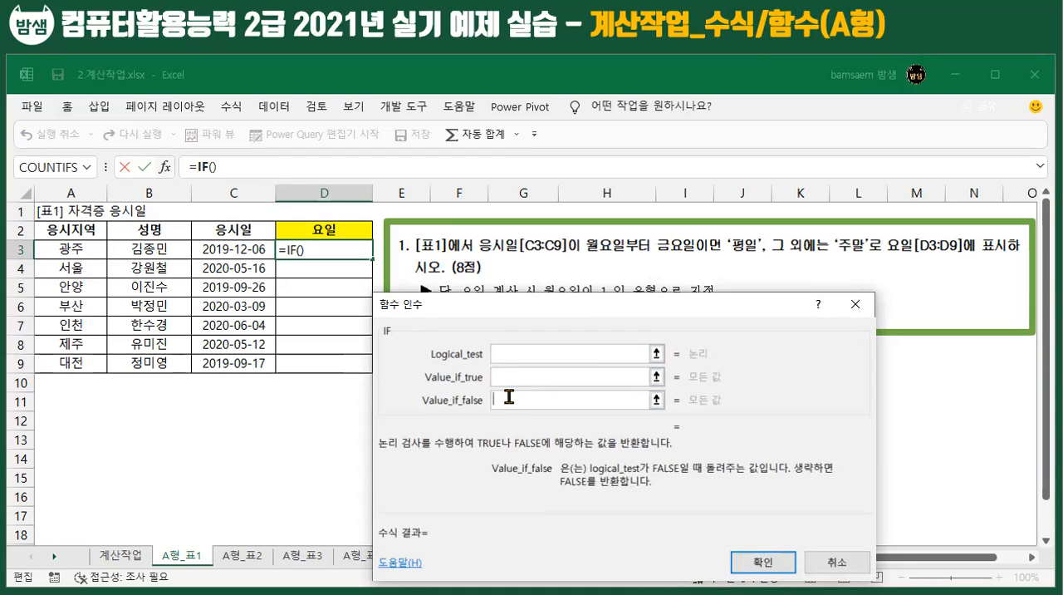
pyautogui.click(503, 353)
pyautogui.hotkey('ctrl', 'v')
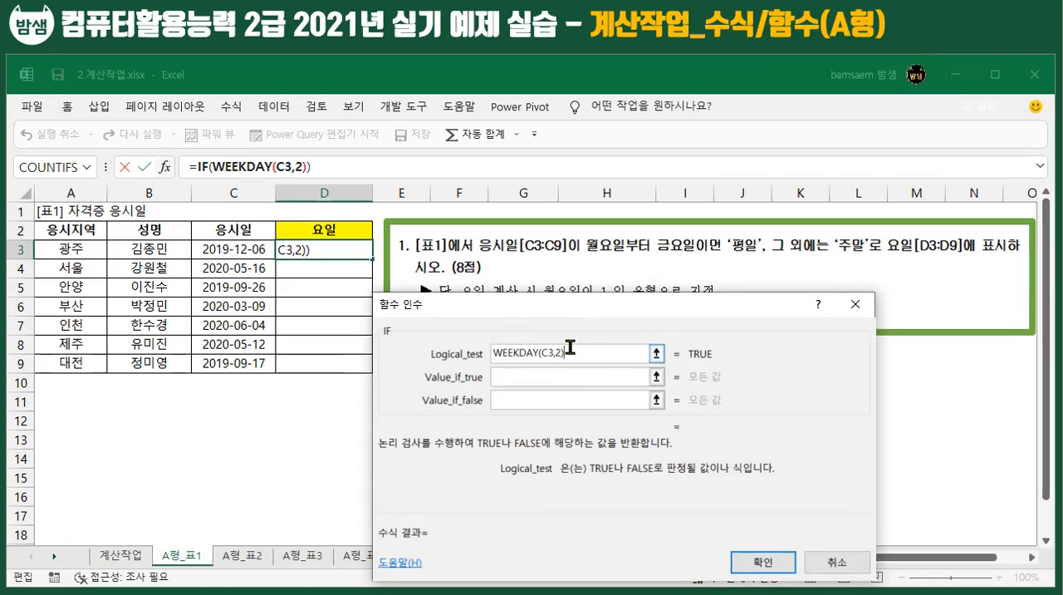
pyautogui.write('<=5')
# Step: Make D3's IF function return "평일" when true and "주말" when false, and fill the formula down to D9
pyautogui.click(555, 377)
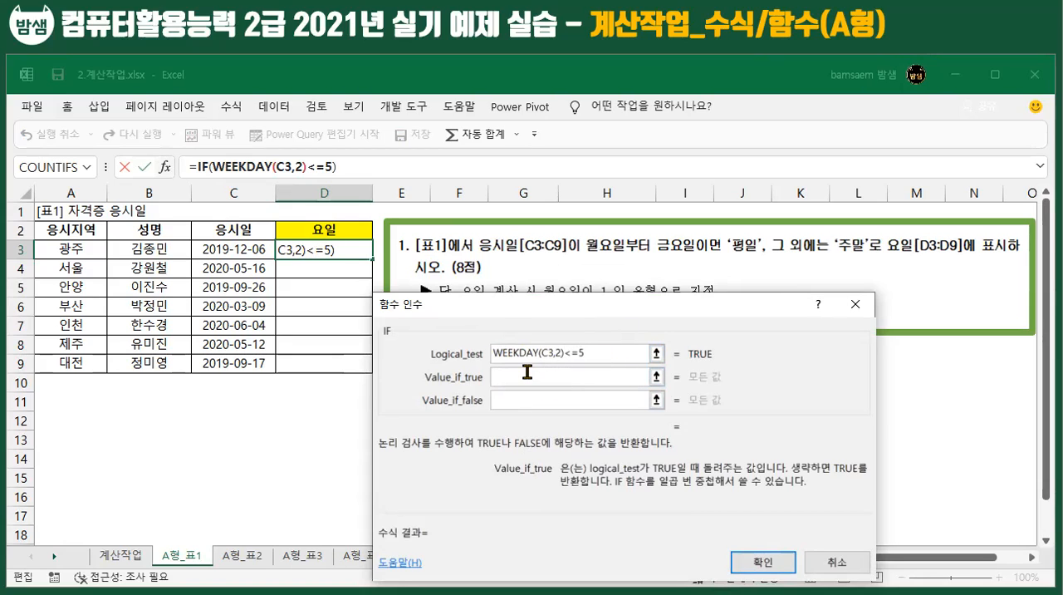
pyautogui.write('평일')
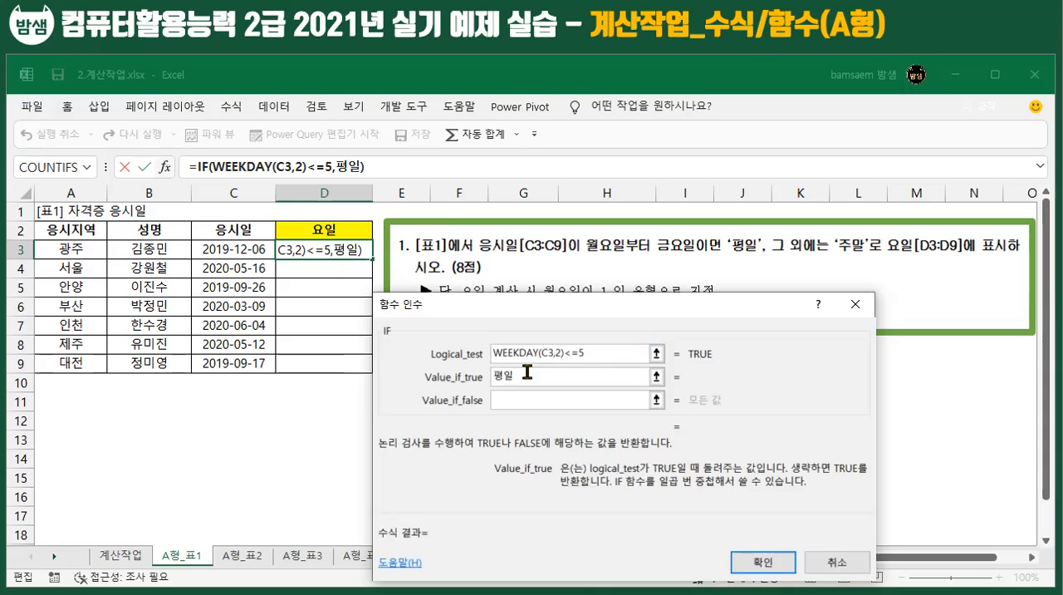
pyautogui.press('Tab')
pyautogui.write('ㅈ')
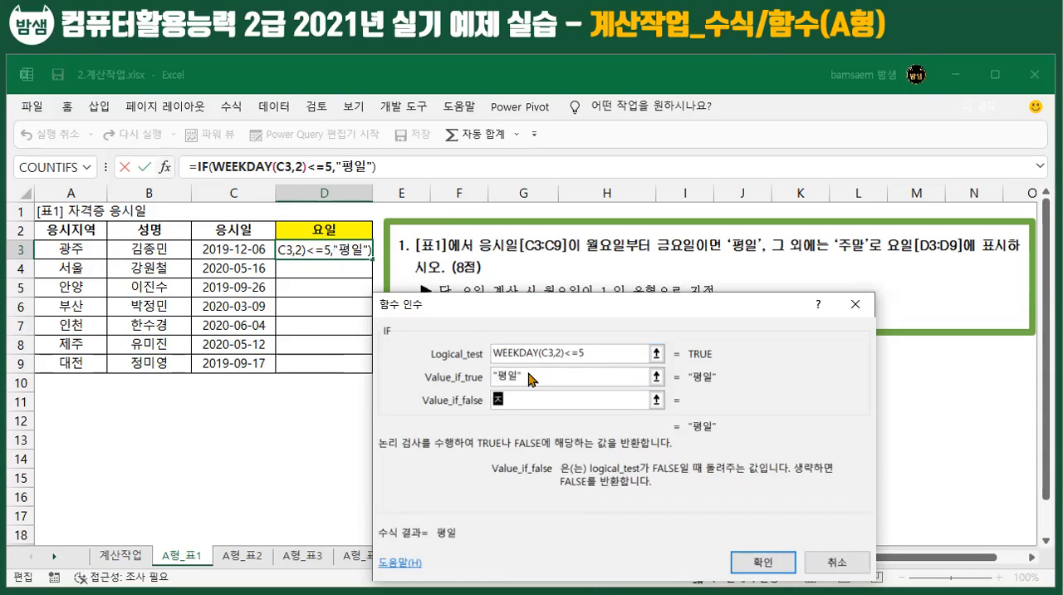
pyautogui.write('주말')
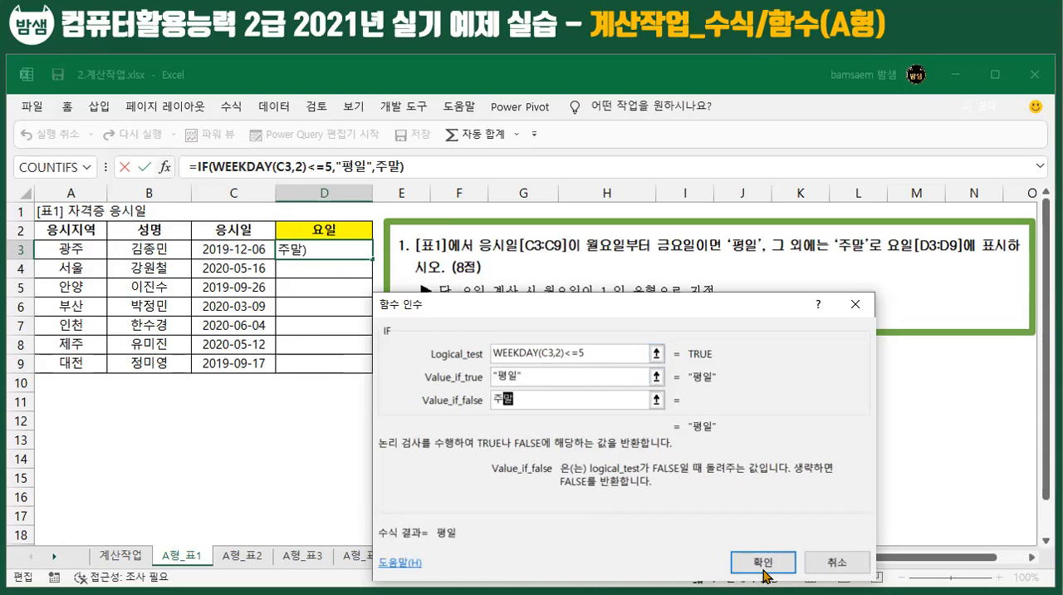
pyautogui.click(764, 563)
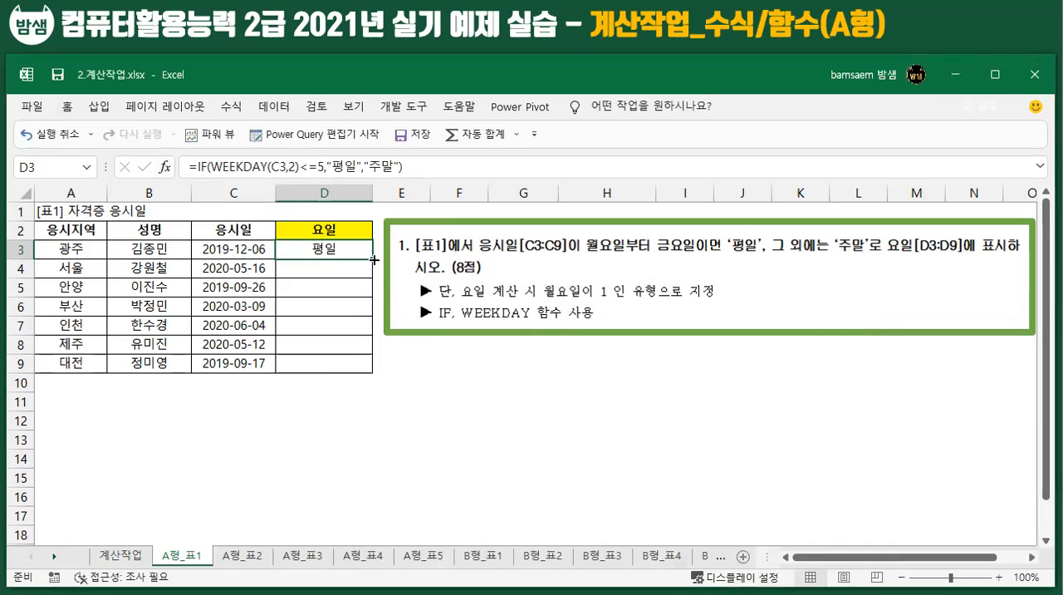
pyautogui.moveTo(373, 260); pyautogui.dragTo(373, 372)
pyautogui.click(352, 471)
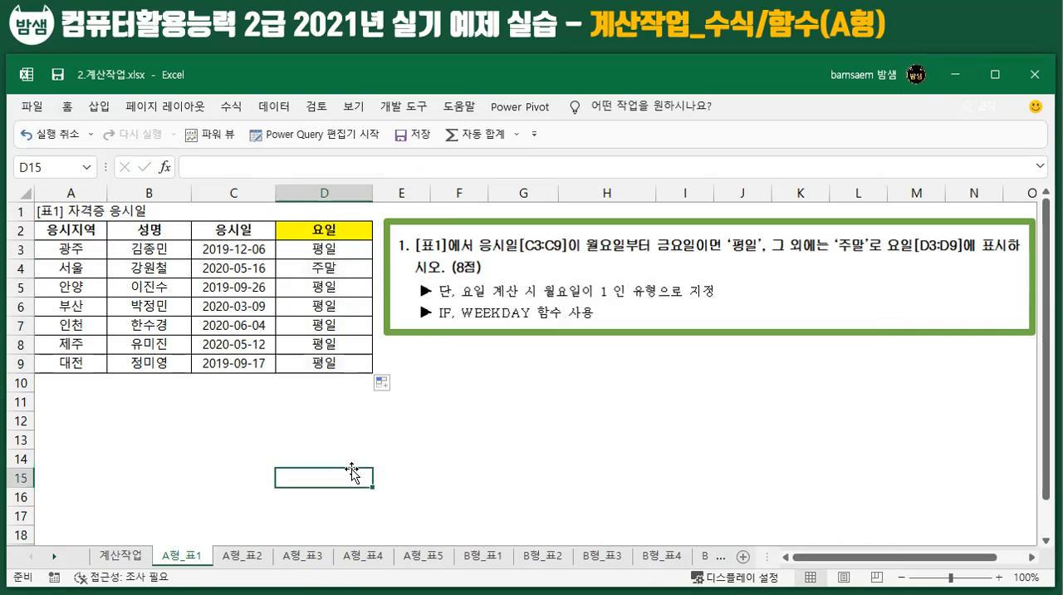
# Step: Open the A형_표2 sheet and examine the grade criteria in G12:K14, the exam scores in row 3 and the 학점 range I3:I9
pyautogui.click(258, 557)
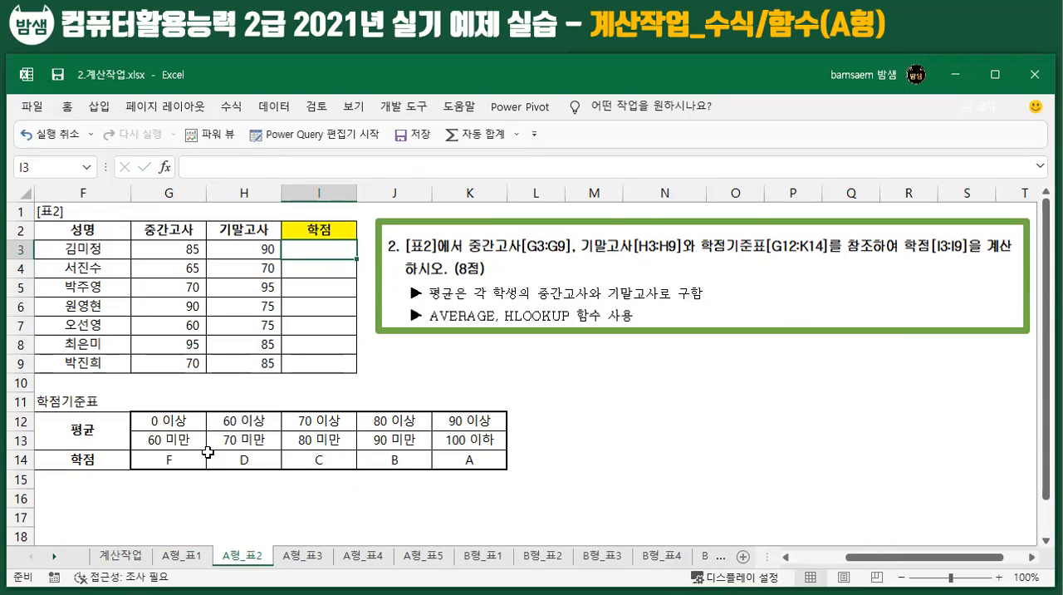
pyautogui.moveTo(158, 422); pyautogui.dragTo(468, 459)
pyautogui.moveTo(164, 421); pyautogui.dragTo(467, 452)
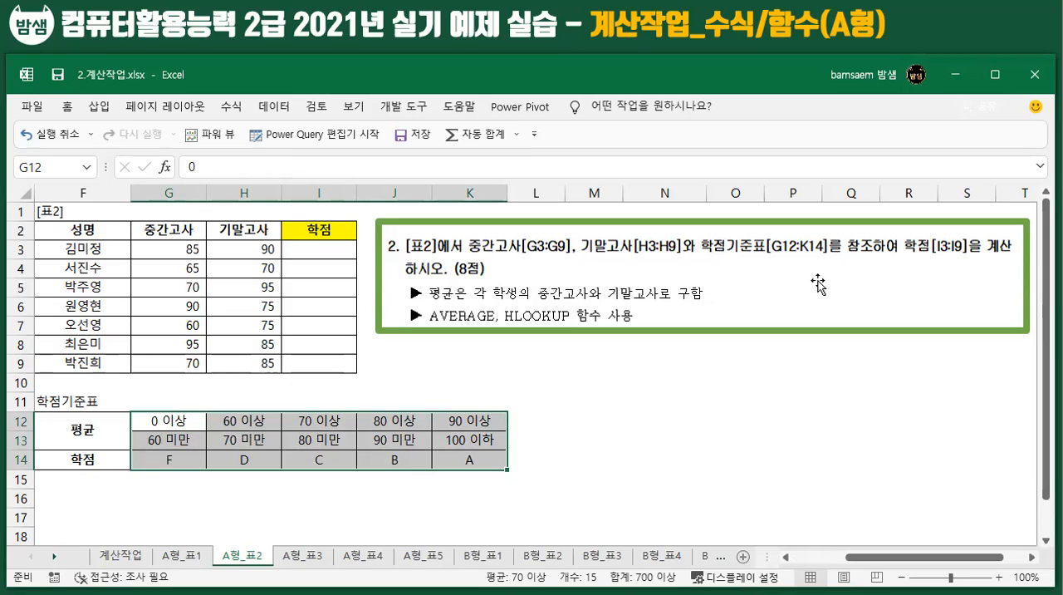
pyautogui.moveTo(307, 249); pyautogui.dragTo(312, 365)
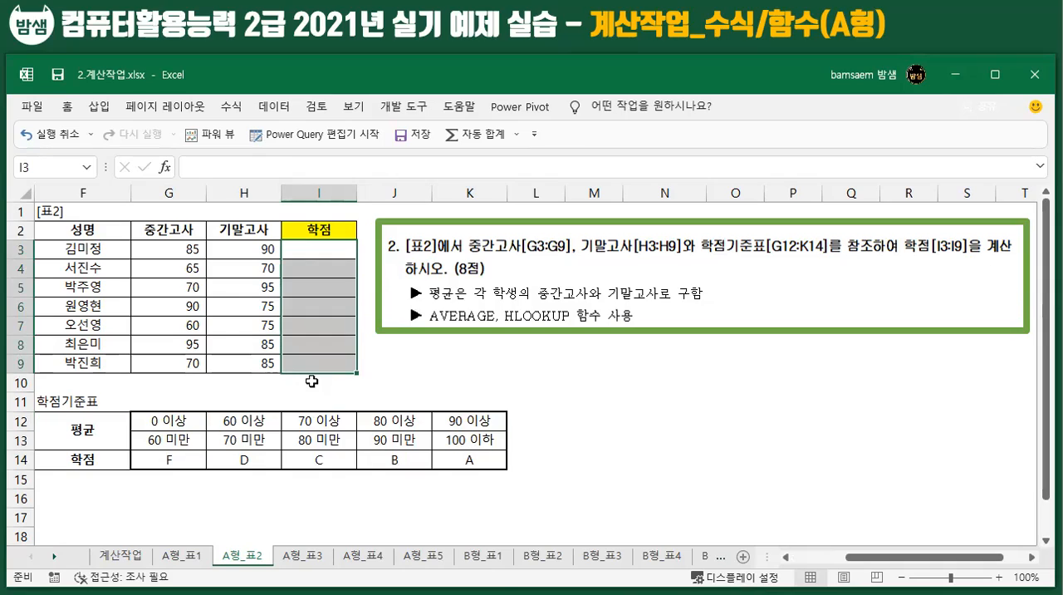
pyautogui.click(167, 247)
pyautogui.click(240, 252)
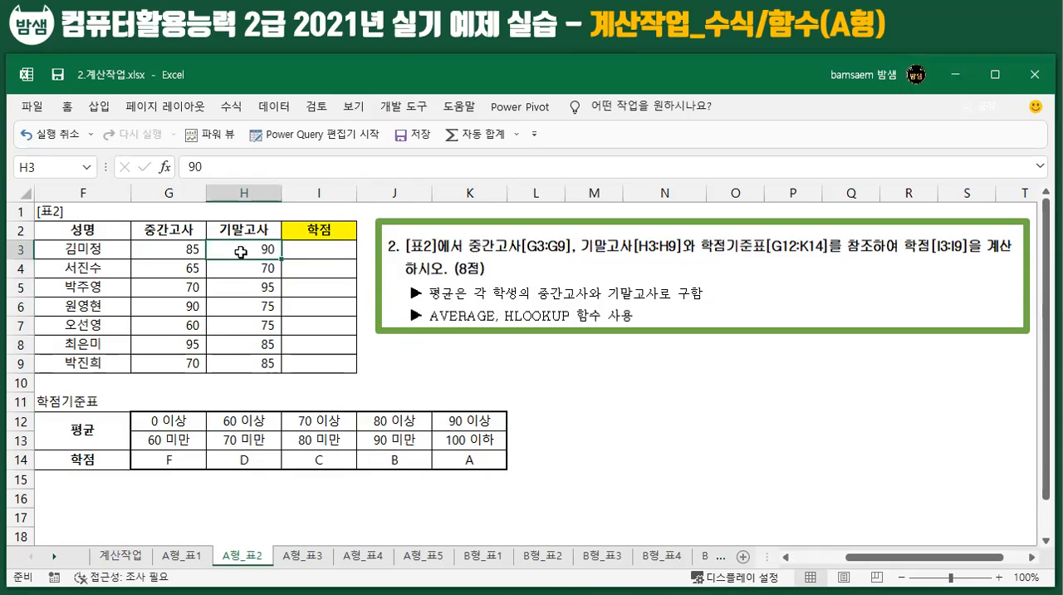
pyautogui.click(323, 245)
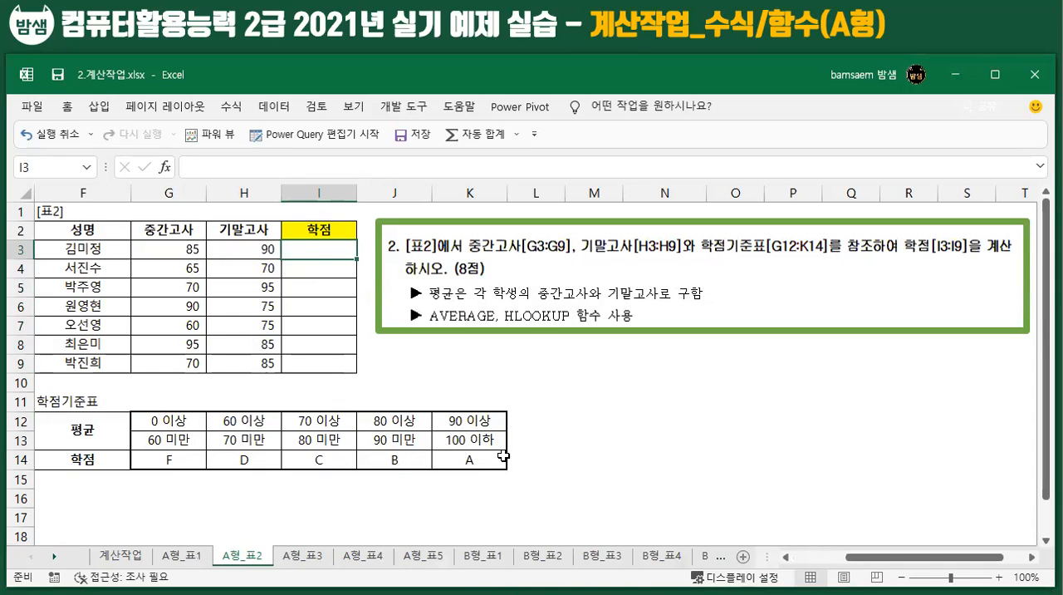
pyautogui.moveTo(493, 462); pyautogui.dragTo(155, 459)
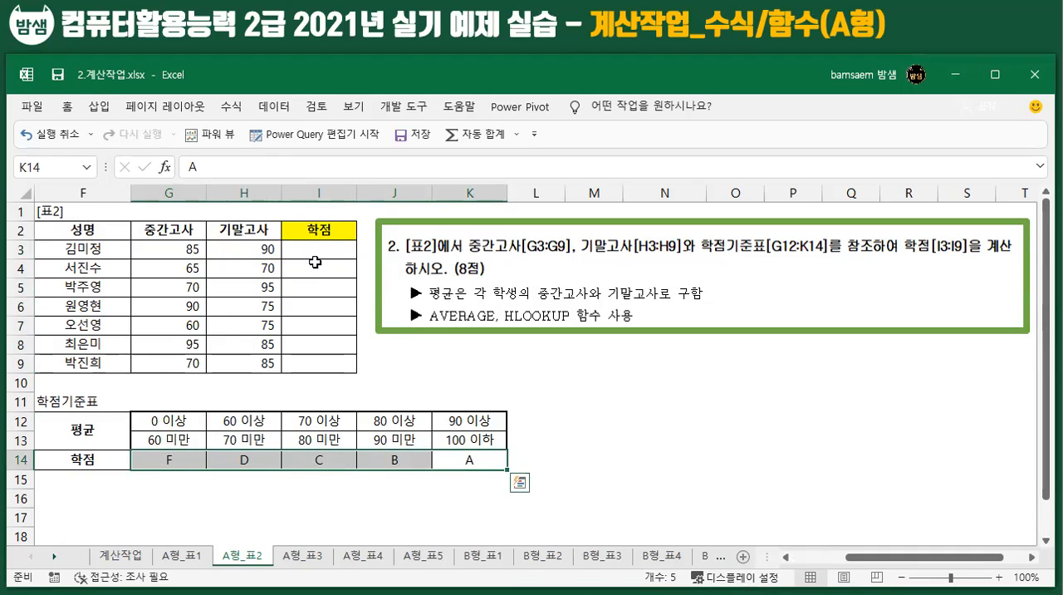
pyautogui.moveTo(318, 250); pyautogui.dragTo(318, 365)
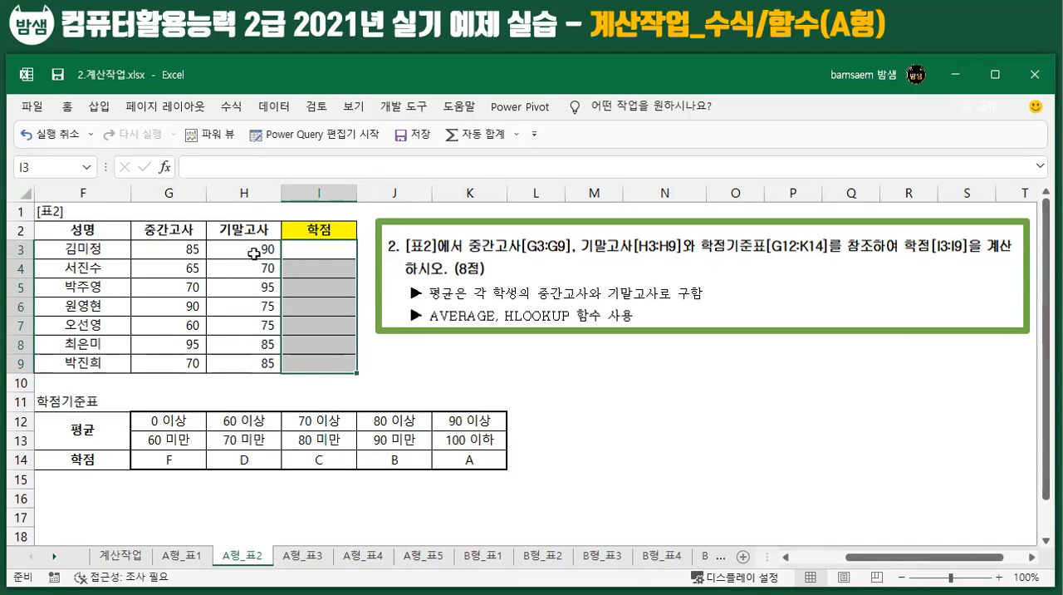
pyautogui.click(321, 250)
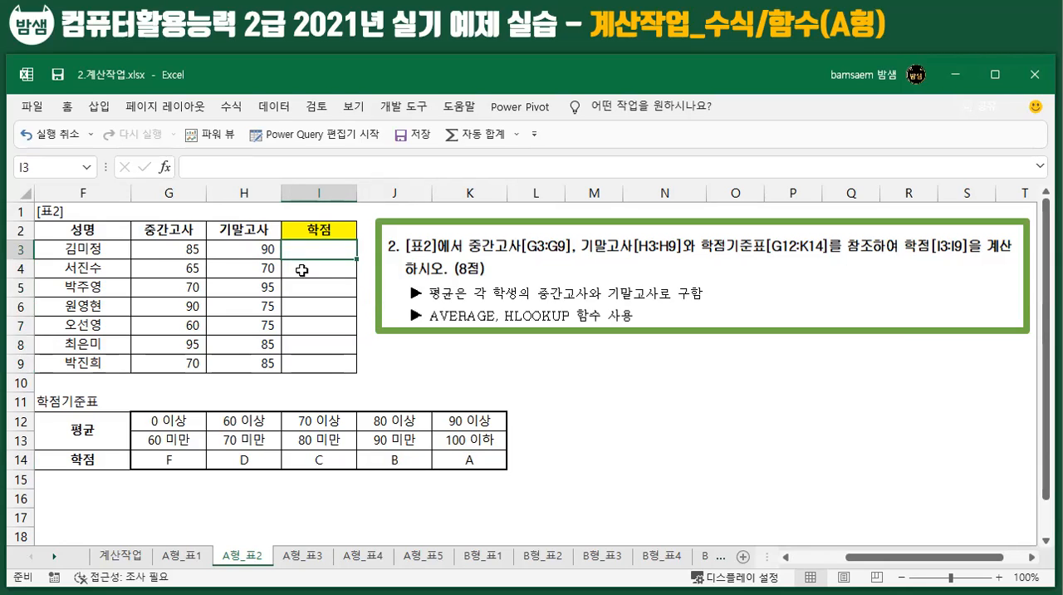
# Step: Calculate the AVERAGE of the midterm and final scores G3:H3 into I3
pyautogui.moveTo(168, 248); pyautogui.dragTo(241, 250)
pyautogui.click(176, 250)
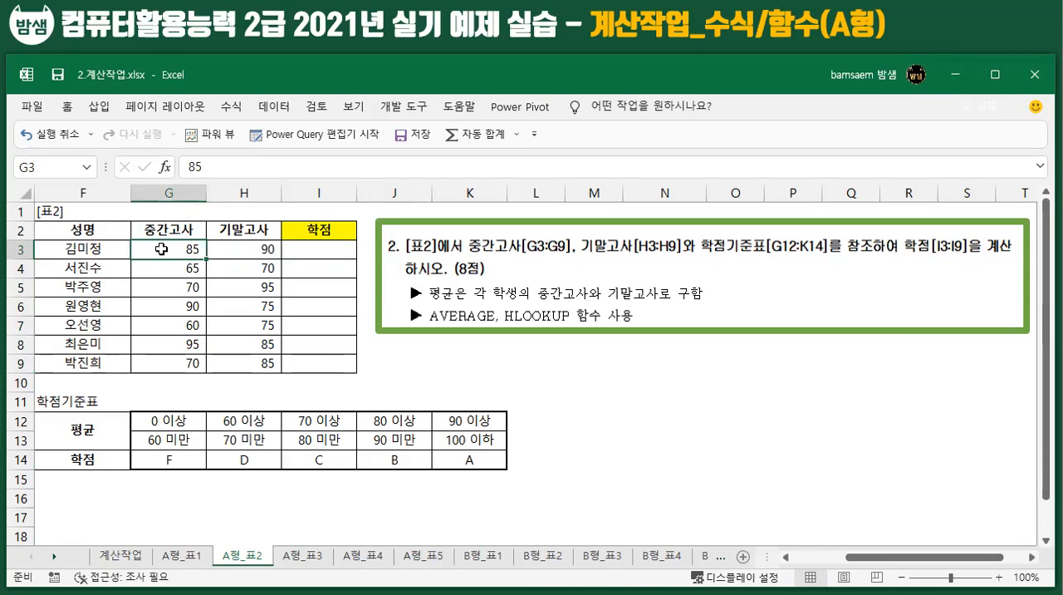
pyautogui.moveTo(162, 249); pyautogui.dragTo(329, 252)
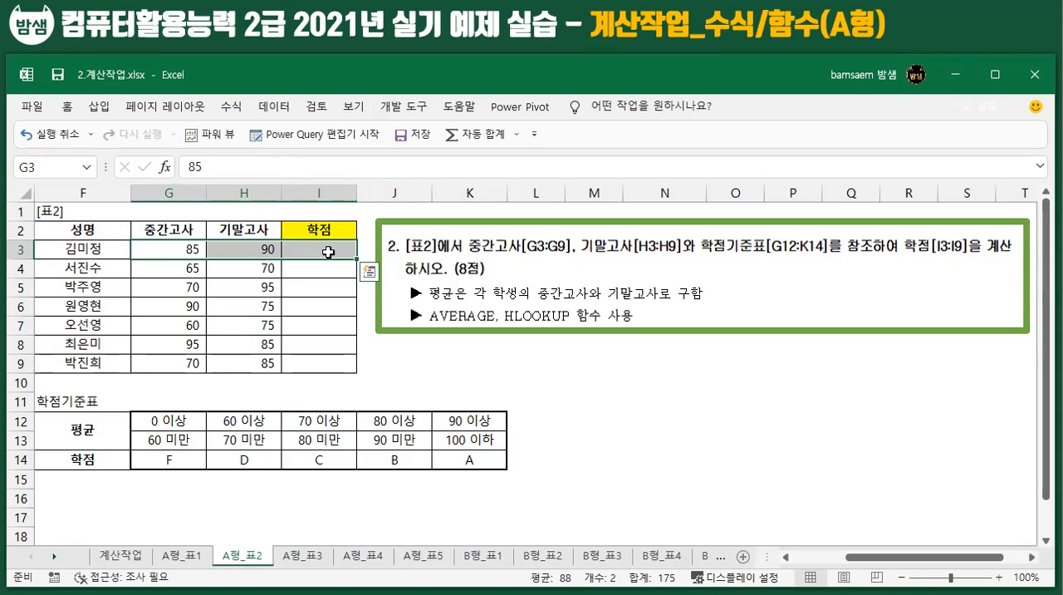
pyautogui.click(230, 108)
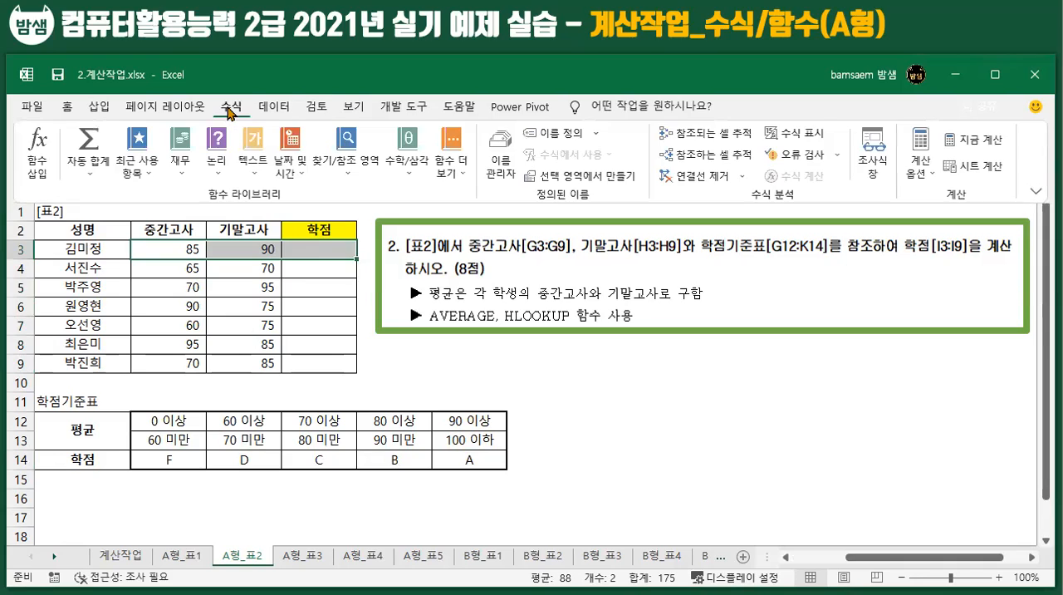
pyautogui.click(88, 176)
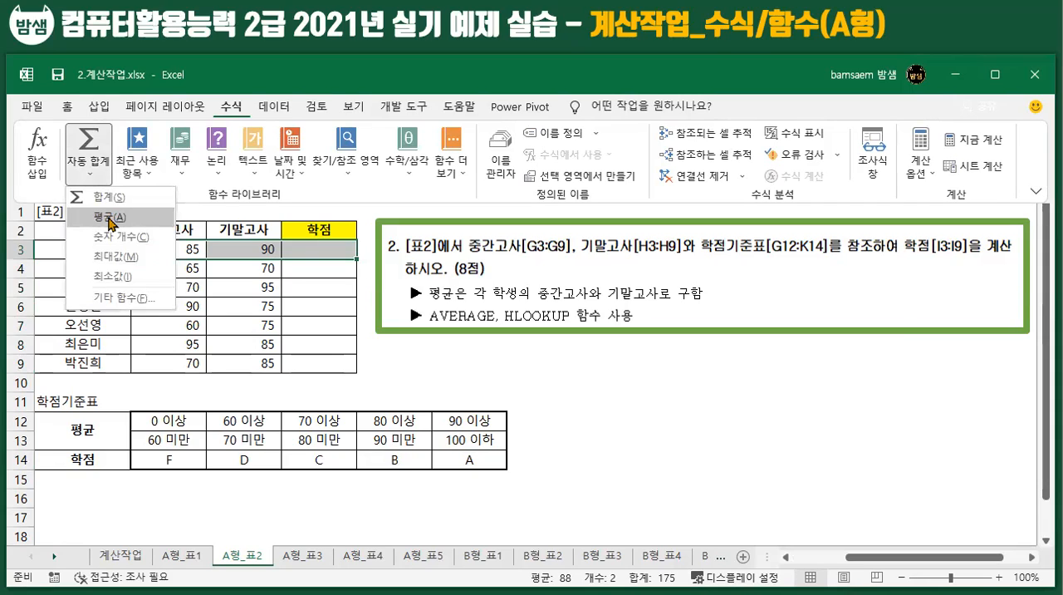
pyautogui.click(111, 219)
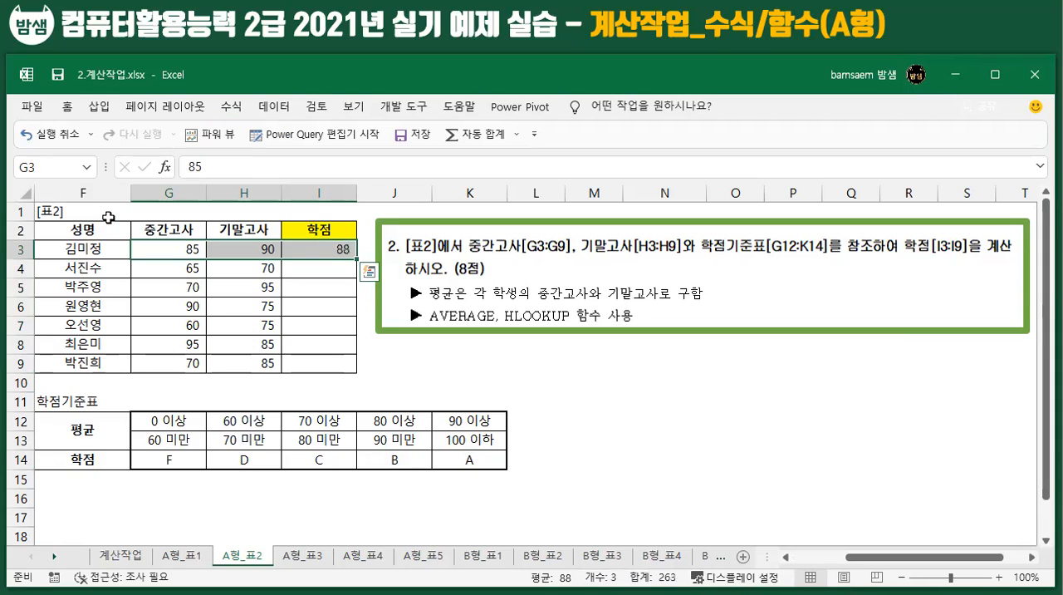
# Step: Fill I3's AVERAGE formula down to I9 and inspect the copied formula in I5
pyautogui.click(333, 247)
pyautogui.moveTo(356, 259); pyautogui.dragTo(353, 371)
pyautogui.click(324, 287)
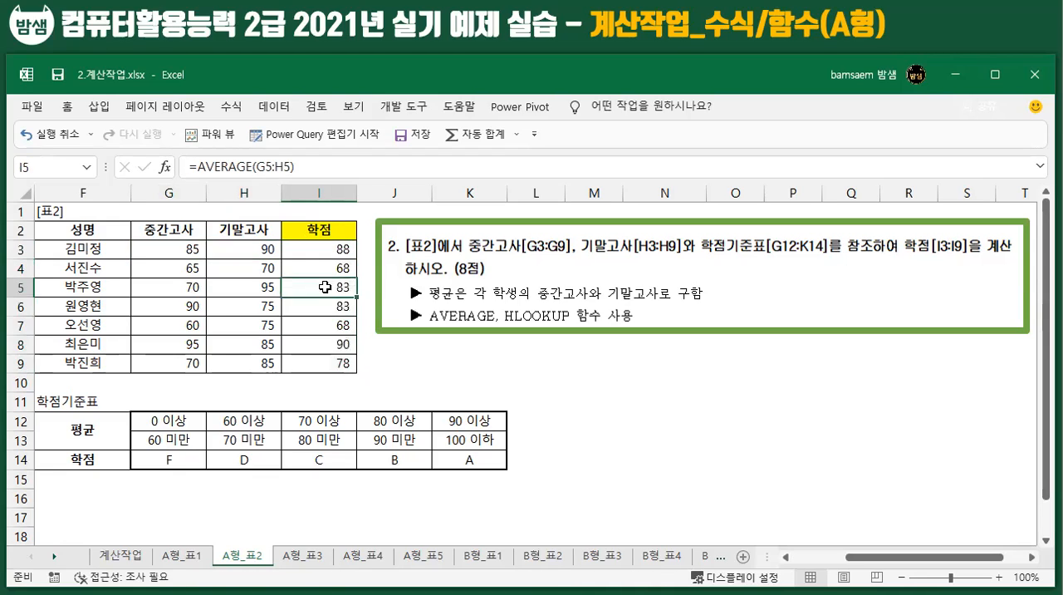
pyautogui.doubleClick(325, 287)
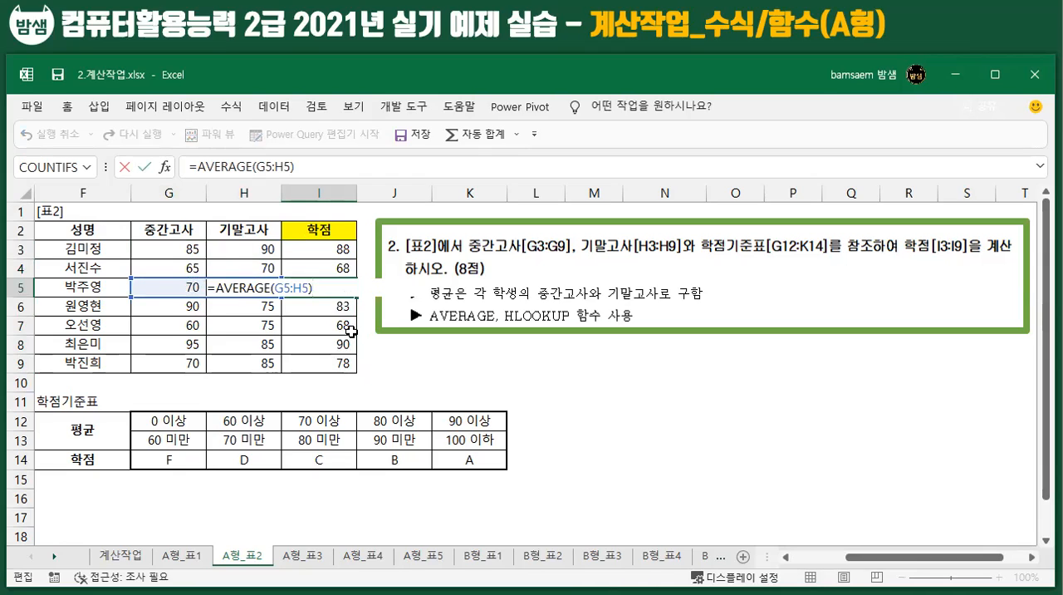
pyautogui.press('Return')
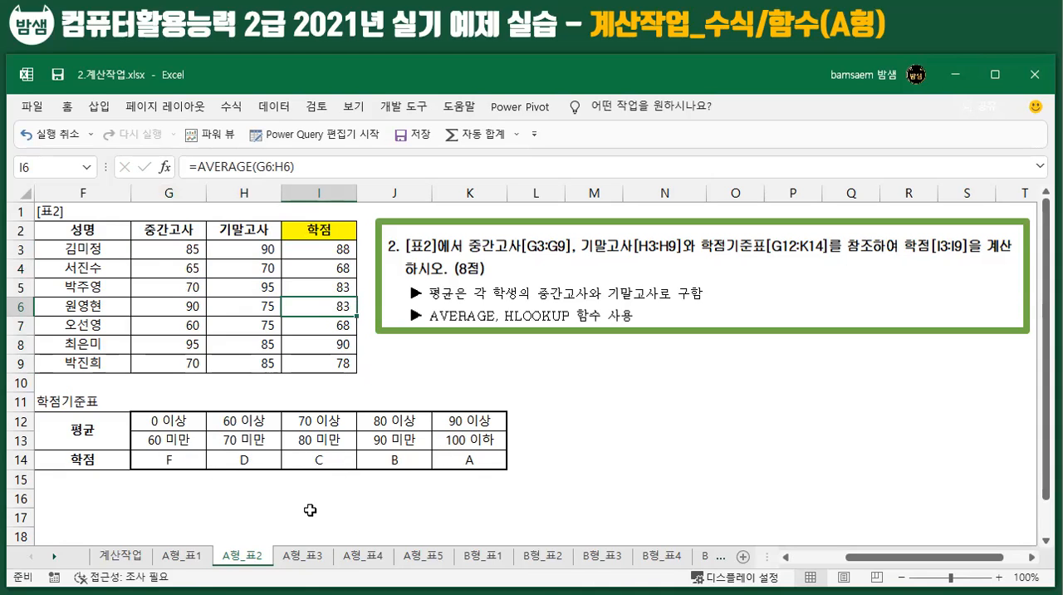
pyautogui.moveTo(333, 247); pyautogui.dragTo(336, 363)
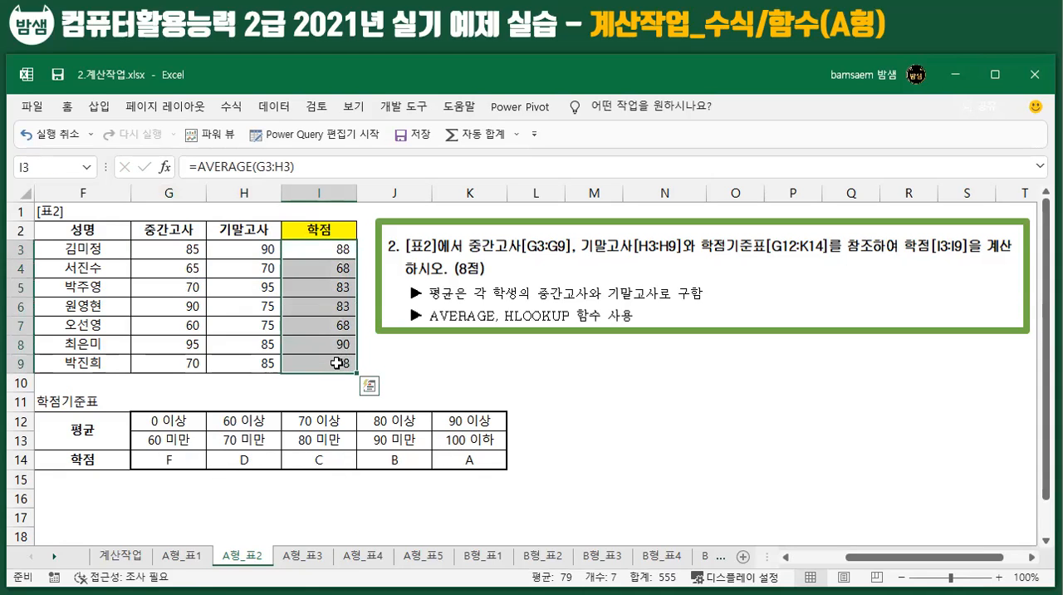
# Step: Replace I3's formula with an HLOOKUP function that uses AVERAGE(G3:H3) as the Lookup_value
pyautogui.click(323, 245)
pyautogui.moveTo(197, 166); pyautogui.dragTo(354, 169)
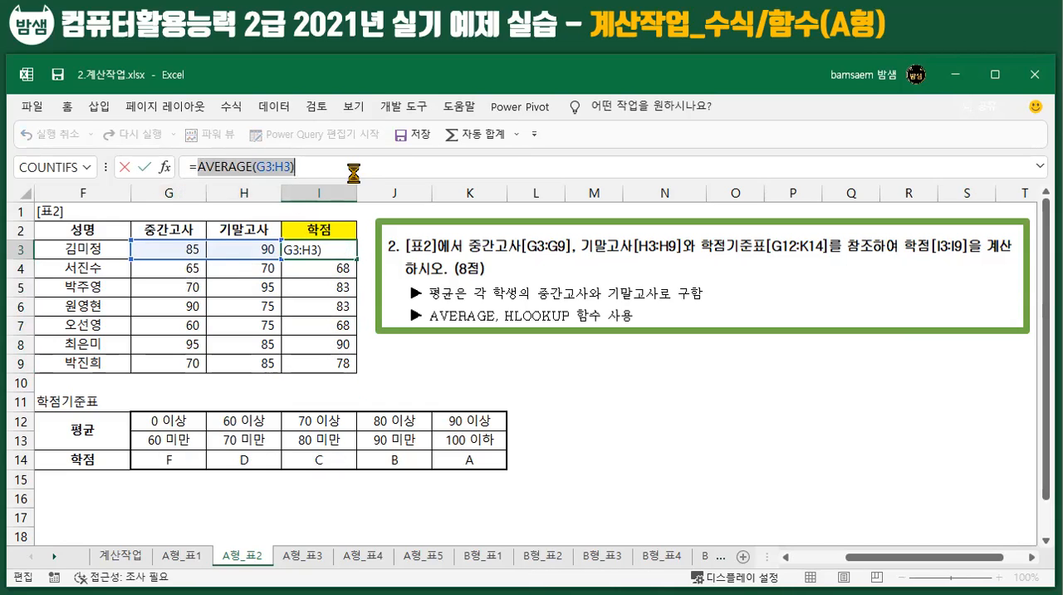
pyautogui.press('BackSpace')
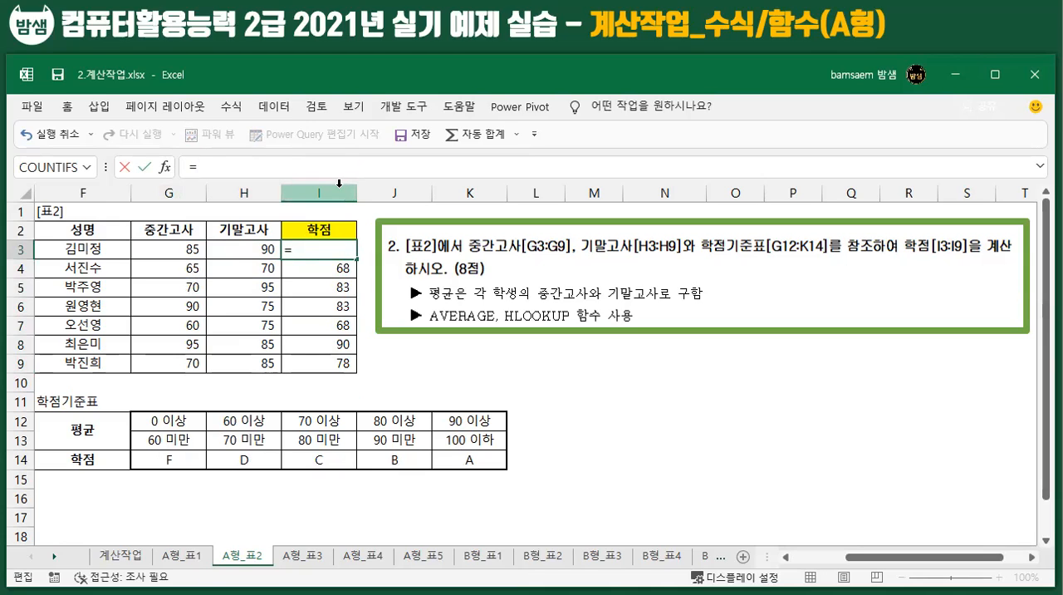
pyautogui.write('HL')
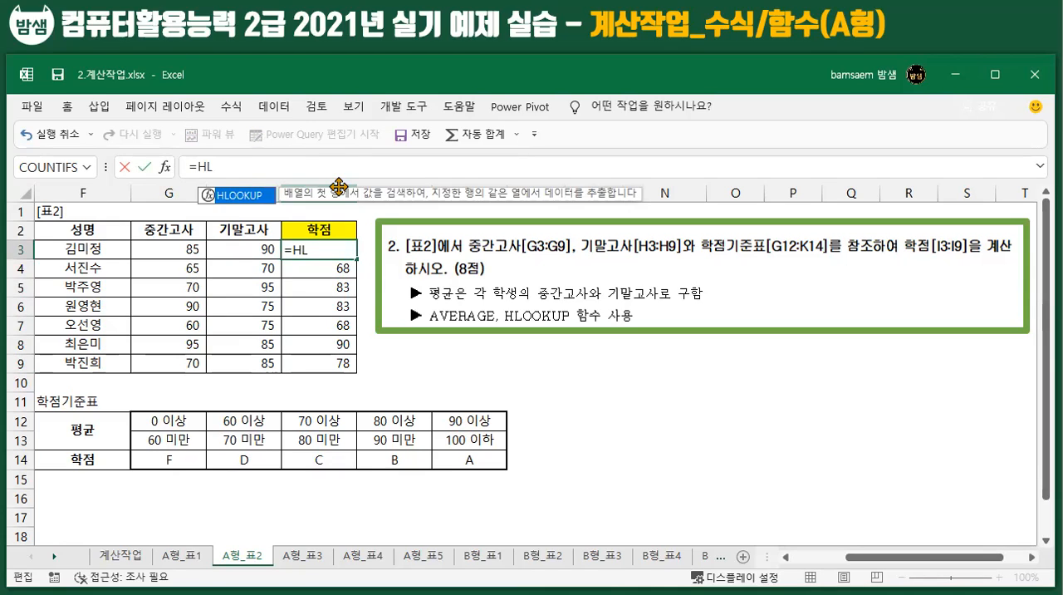
pyautogui.doubleClick(247, 196)
pyautogui.click(166, 167)
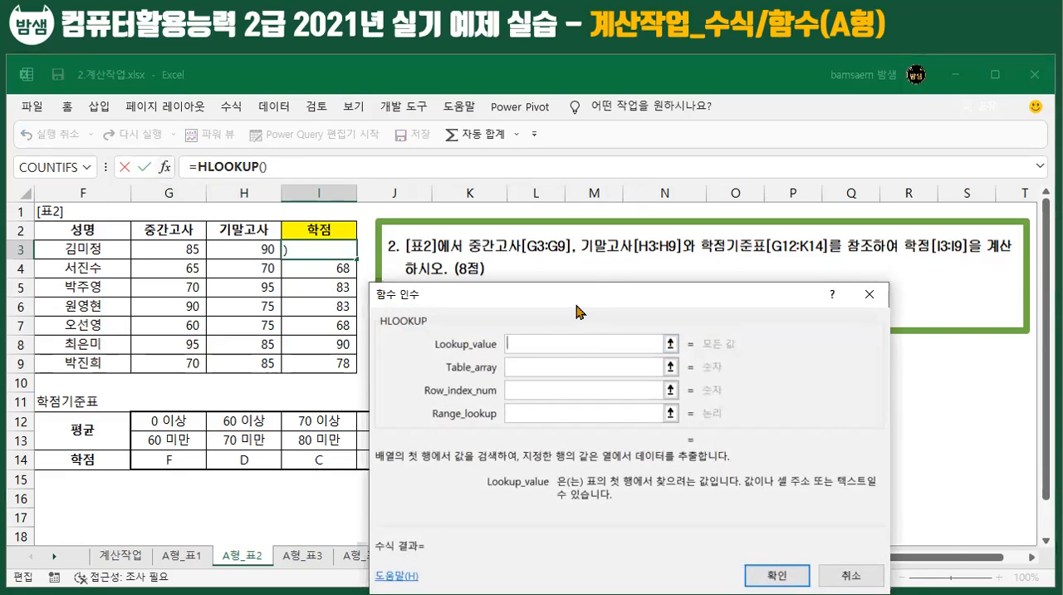
pyautogui.moveTo(576, 304); pyautogui.dragTo(641, 274)
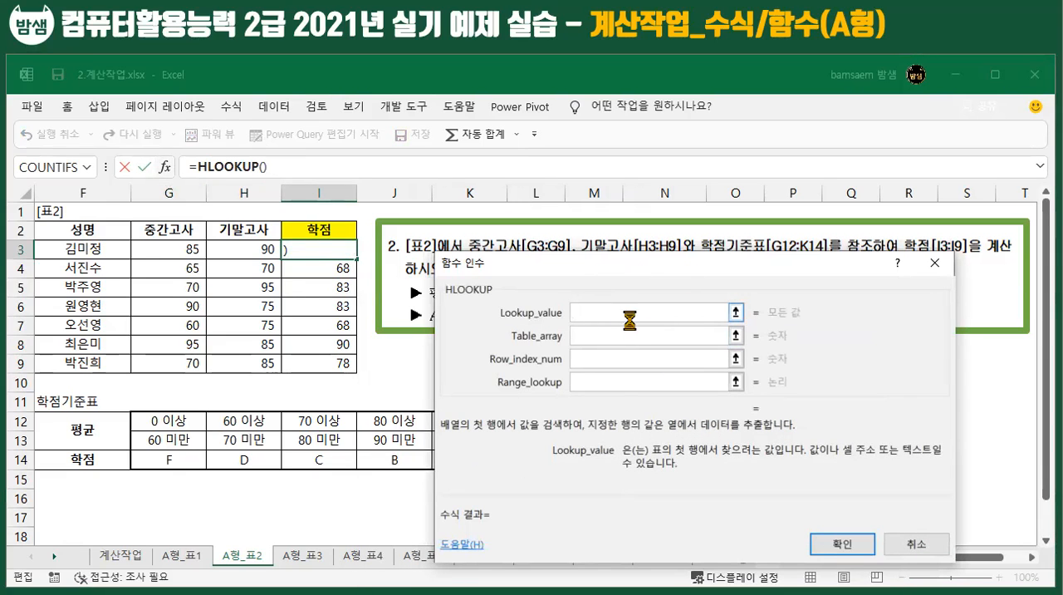
pyautogui.write('AVERAGE(G3:H3)')
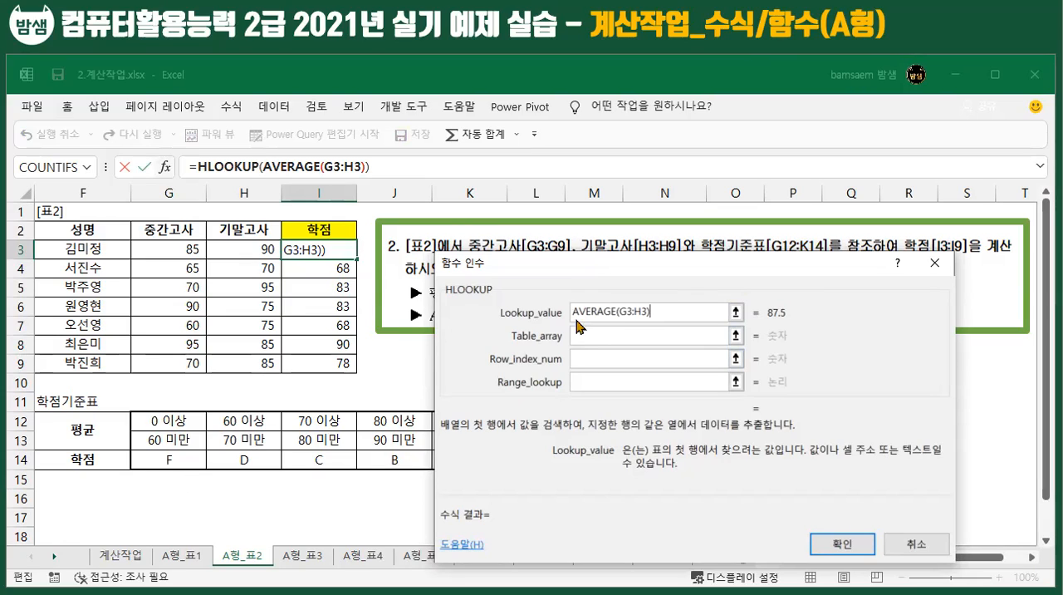
# Step: Complete I3's HLOOKUP with G12:K14 as Table_array, 3 as Row_index_num and 1 as Range_lookup
pyautogui.click(594, 336)
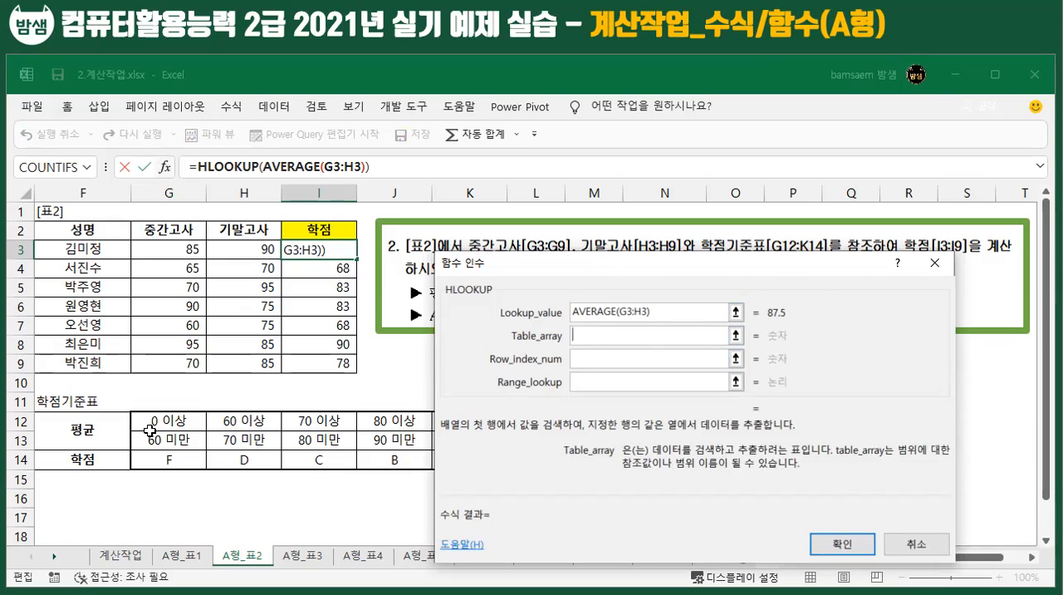
pyautogui.moveTo(158, 422); pyautogui.dragTo(475, 459)
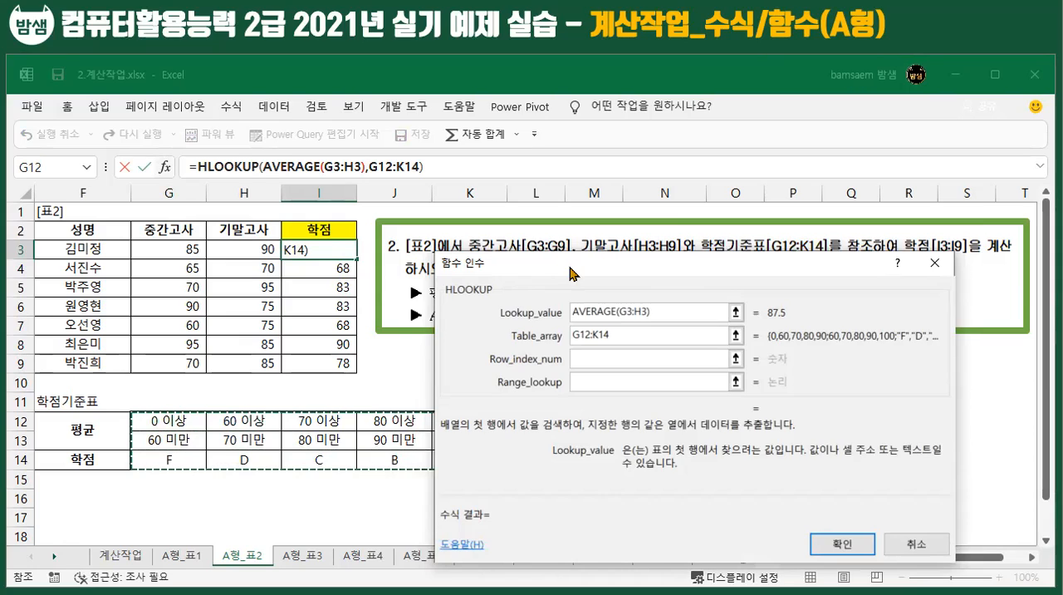
pyautogui.moveTo(571, 267); pyautogui.dragTo(591, 256)
pyautogui.click(608, 347)
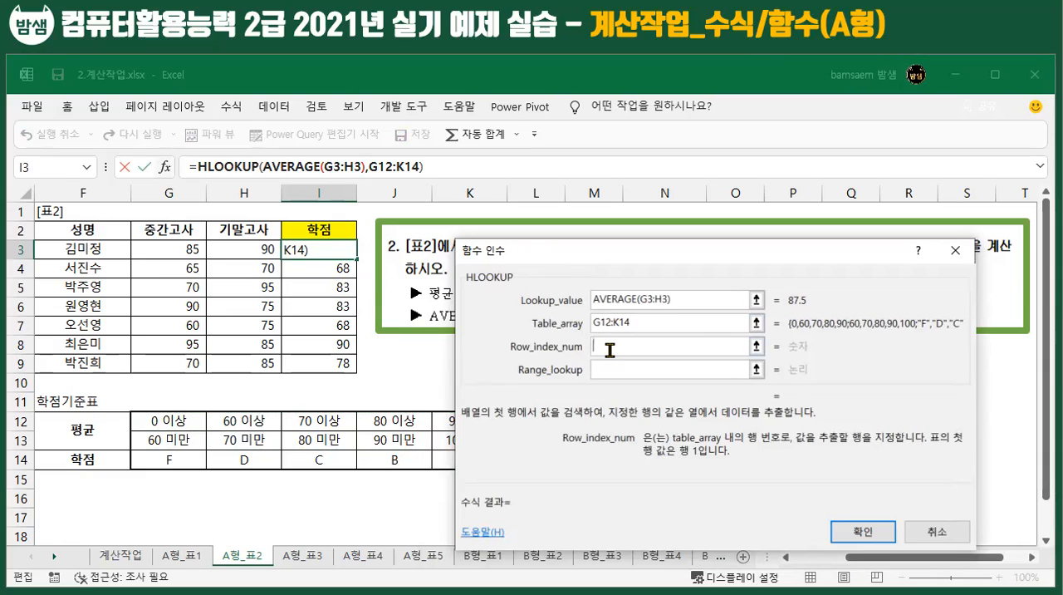
pyautogui.write('3')
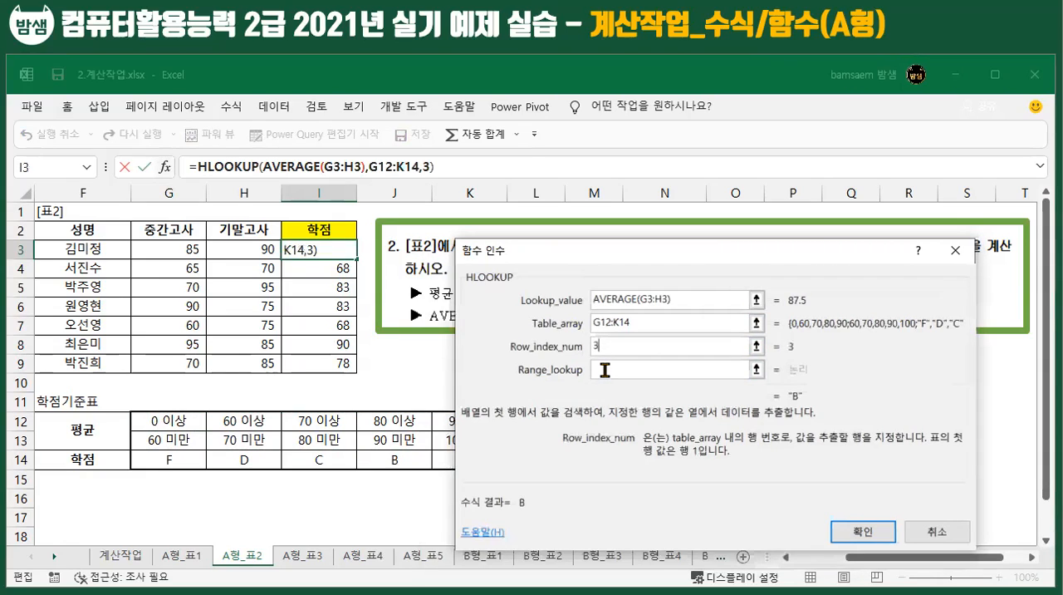
pyautogui.click(605, 369)
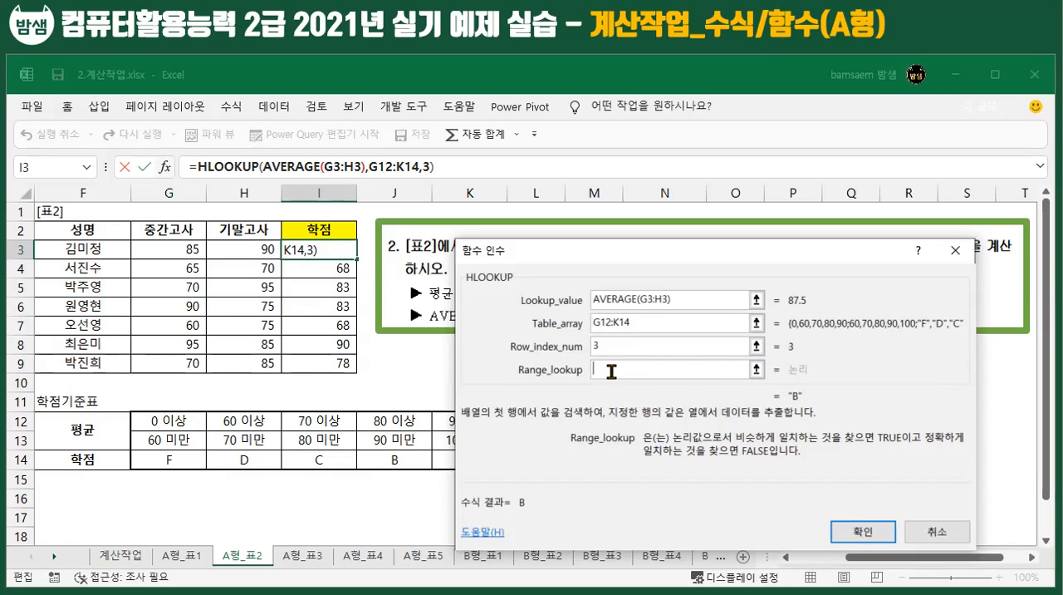
pyautogui.write('1')
pyautogui.click(860, 533)
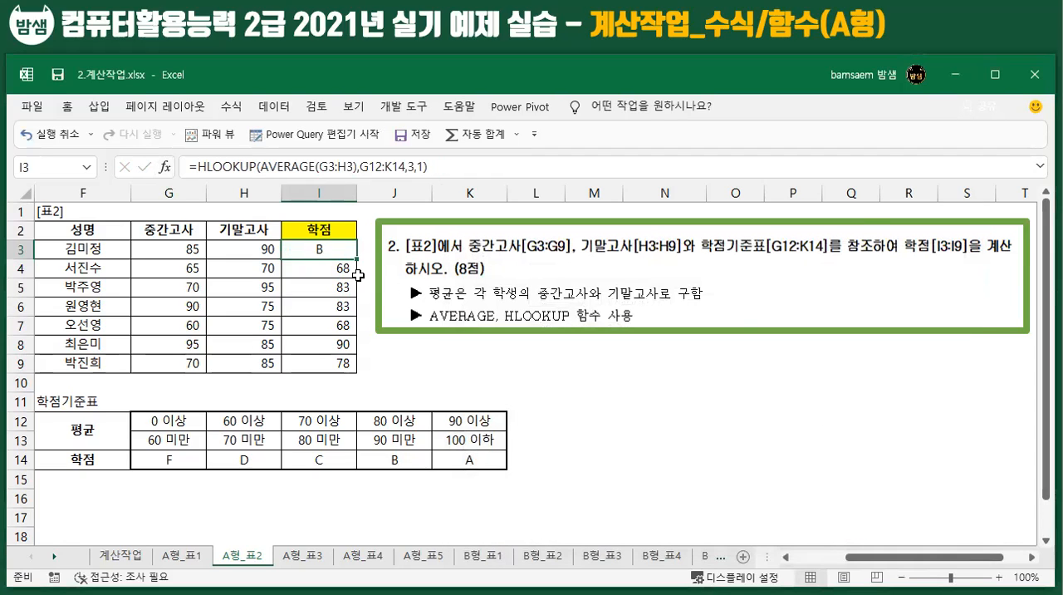
# Step: Fill I3's HLOOKUP formula down to I9 and inspect the table range referenced in I4
pyautogui.moveTo(354, 259); pyautogui.dragTo(348, 375)
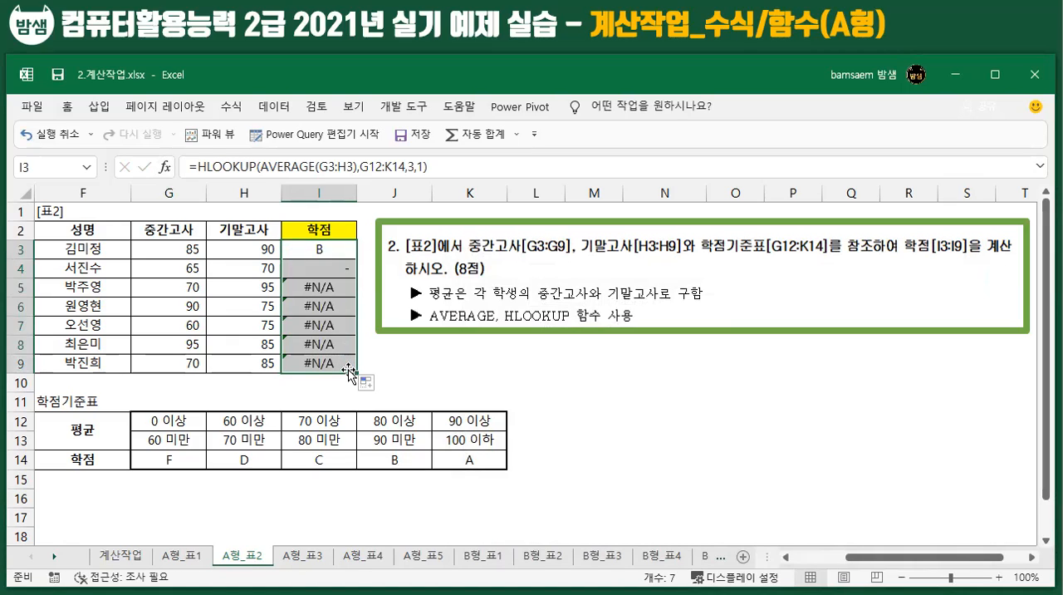
pyautogui.doubleClick(319, 269)
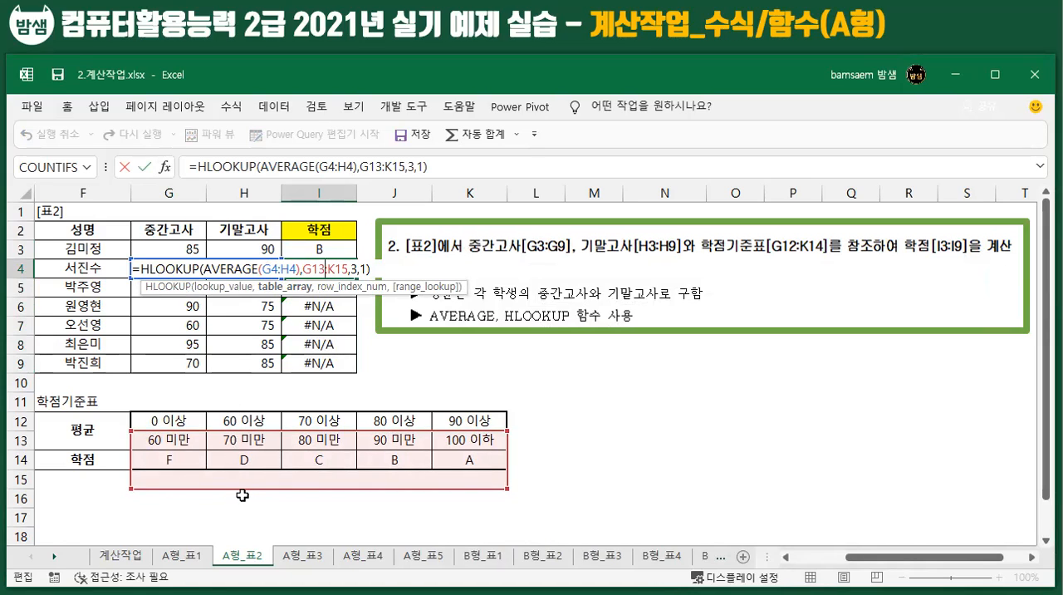
pyautogui.press('Escape')
# Step: Make the table range in I3's HLOOKUP formula absolute as $G$12:$K$14
pyautogui.click(307, 249)
pyautogui.doubleClick(307, 249)
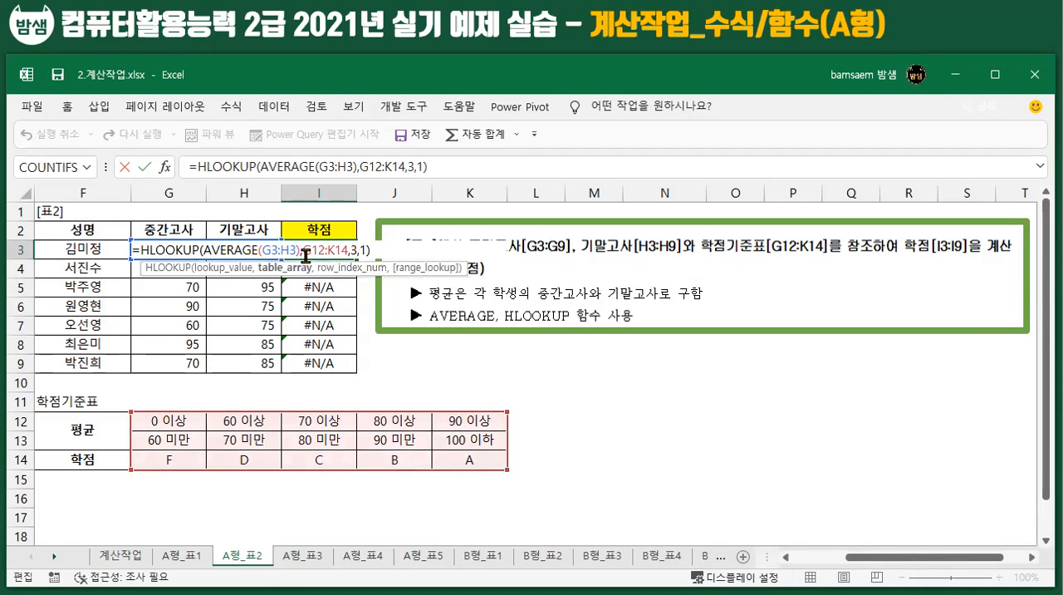
pyautogui.moveTo(304, 250); pyautogui.dragTo(347, 249)
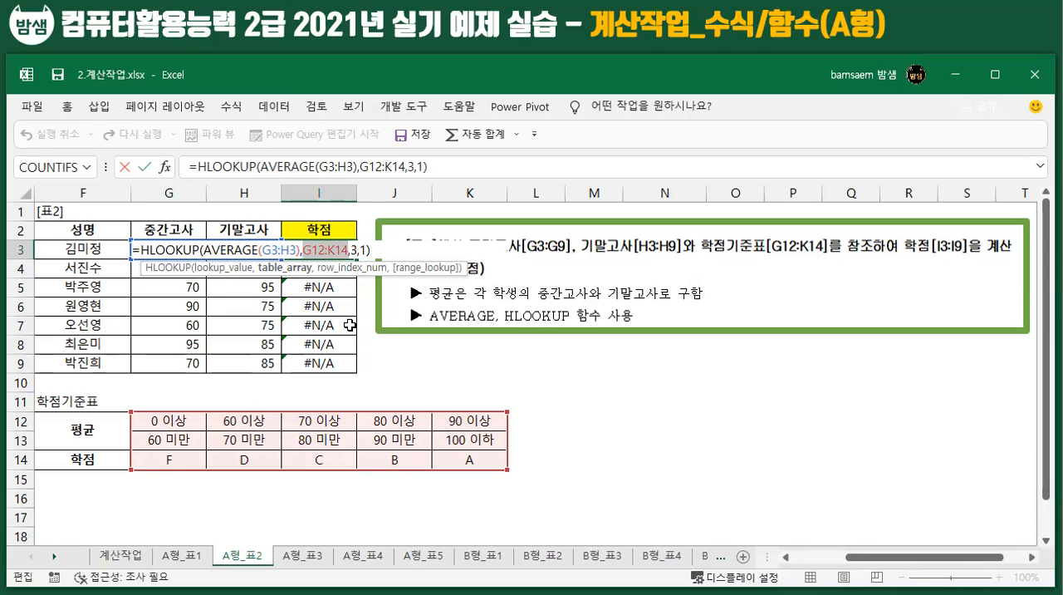
pyautogui.press('F4')
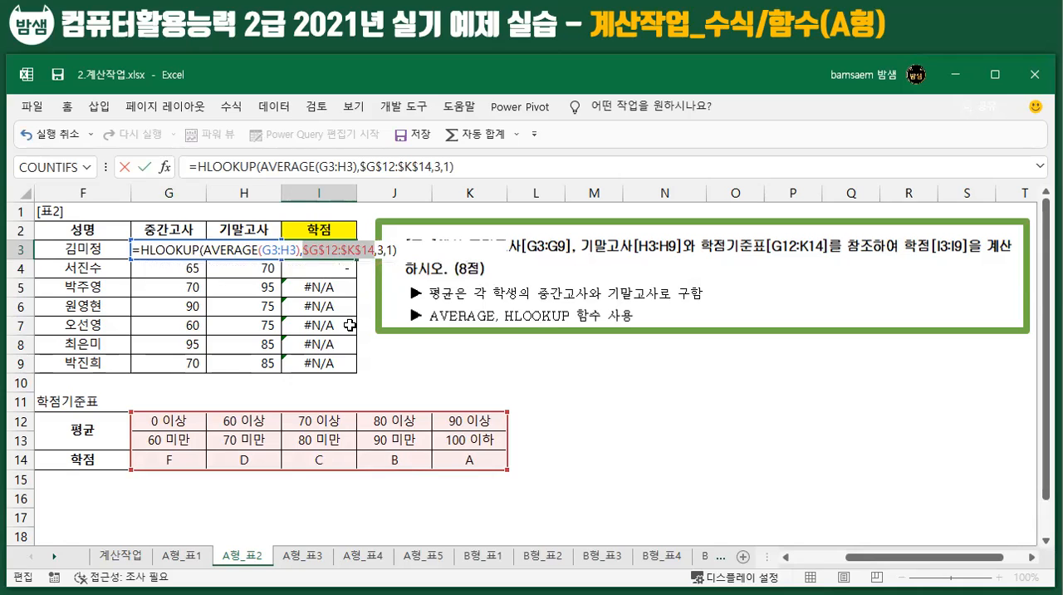
pyautogui.press('Return')
# Step: Fill I3's HLOOKUP formula with the absolute table range down to I9 and check the copied formula in I8
pyautogui.click(345, 249)
pyautogui.moveTo(357, 258); pyautogui.dragTo(347, 376)
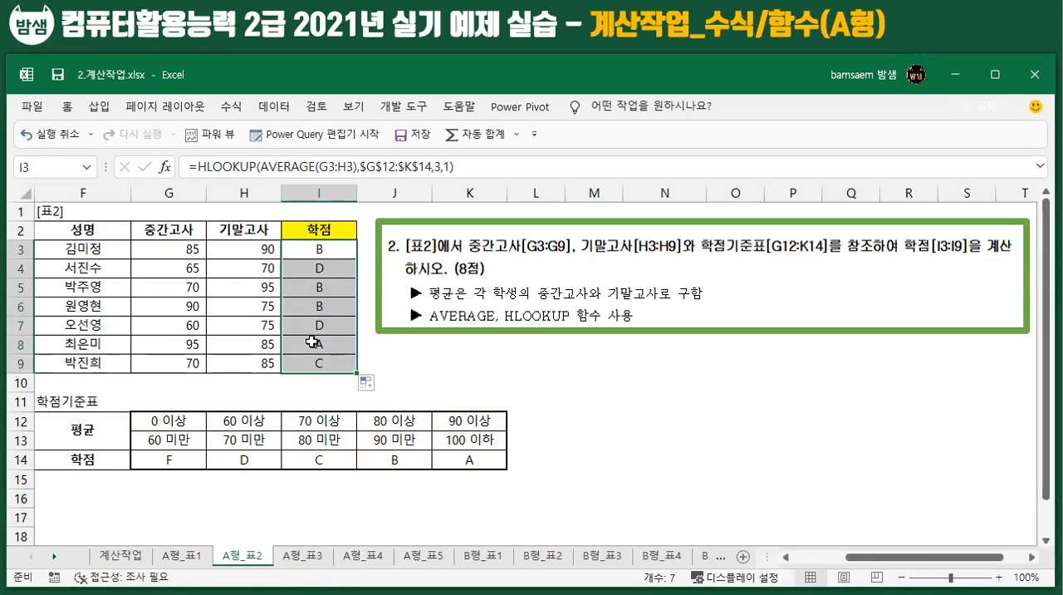
pyautogui.doubleClick(311, 342)
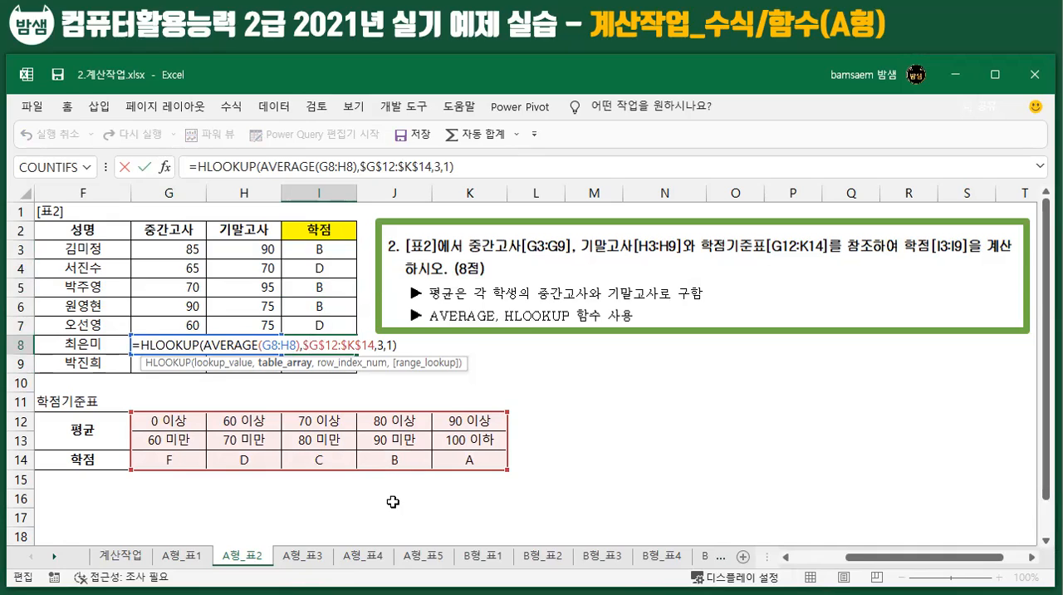
pyautogui.press('Return')
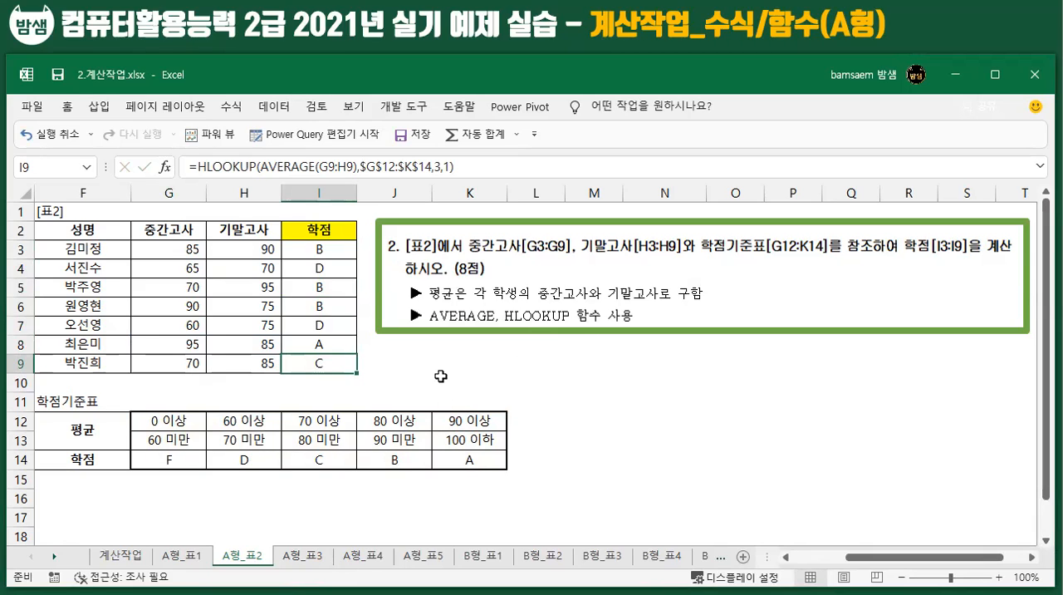
# Step: Open the A형_표3 sheet and examine the result cell D24 and the criteria range A24:A25
pyautogui.click(296, 555)
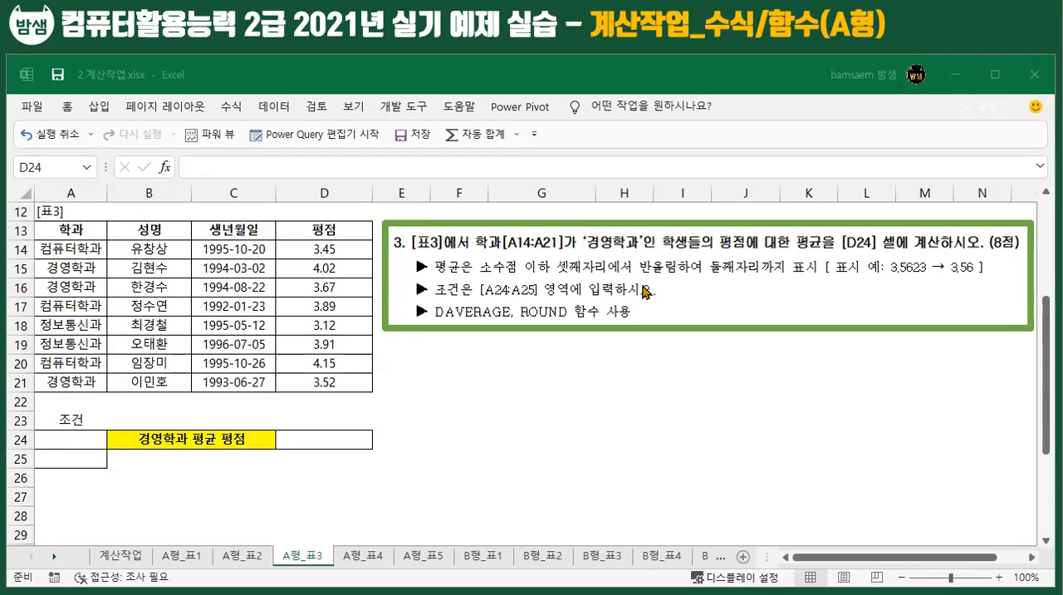
pyautogui.click(312, 440)
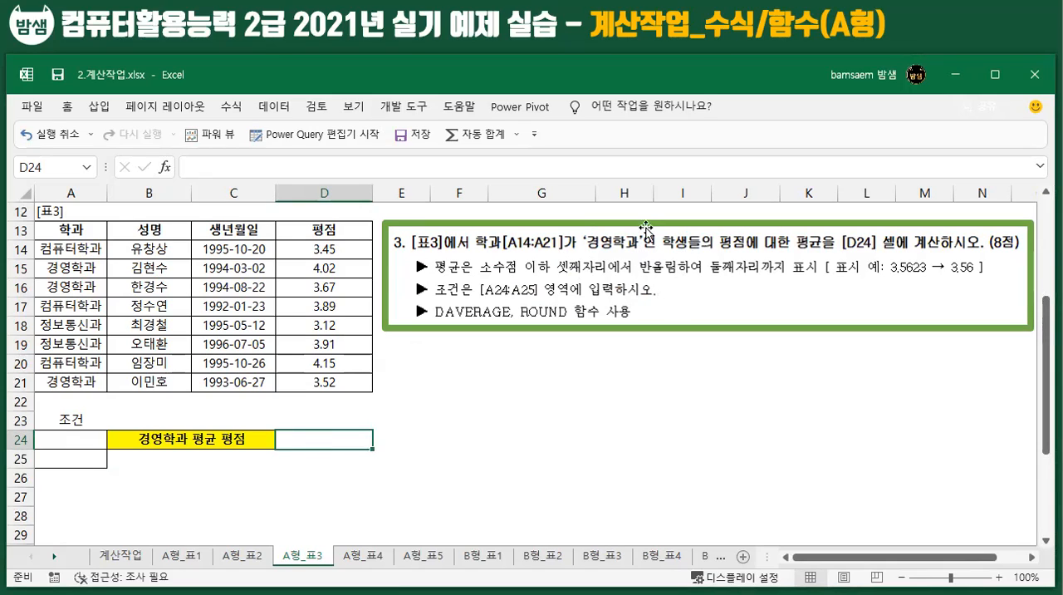
pyautogui.moveTo(53, 436); pyautogui.dragTo(50, 460)
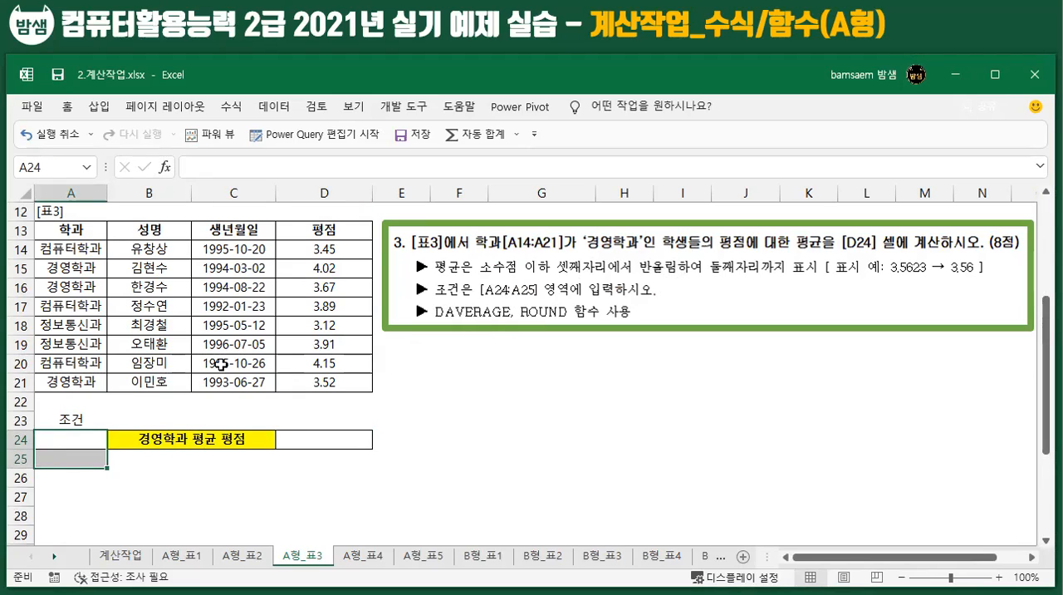
pyautogui.click(74, 440)
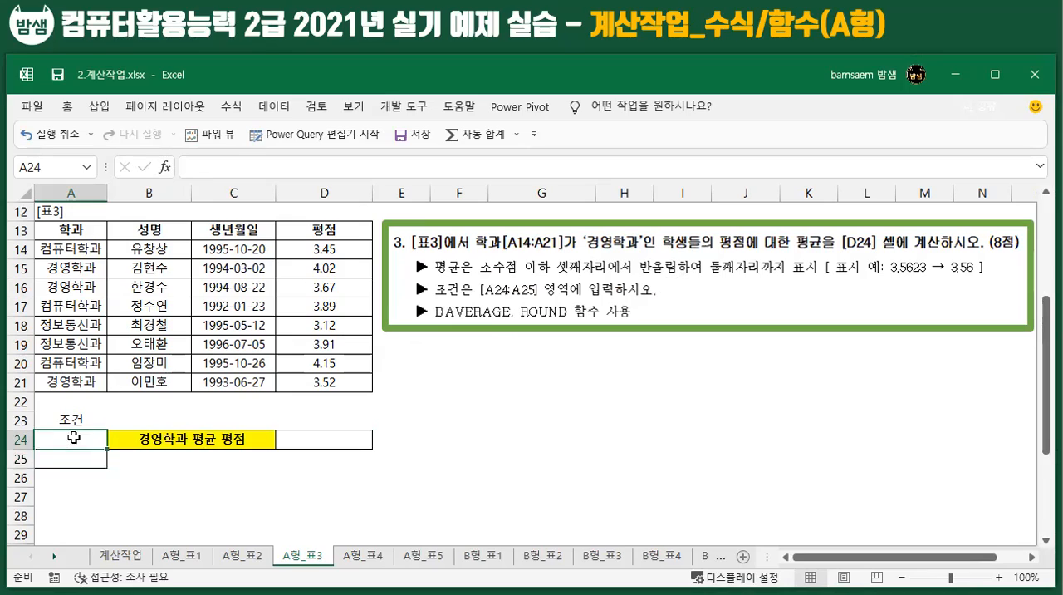
pyautogui.write('학과')
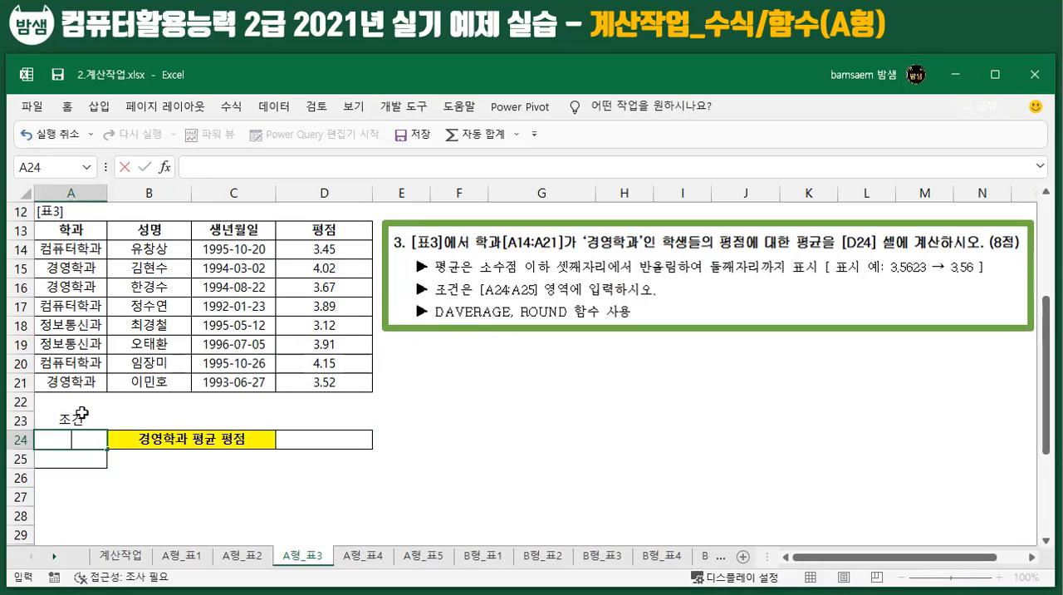
pyautogui.press('BackSpace')
pyautogui.press('BackSpace')
# Step: Build the criteria range by copying the 학과 header from A13 to A24 and 경영학과 from A15 to A25
pyautogui.click(78, 228)
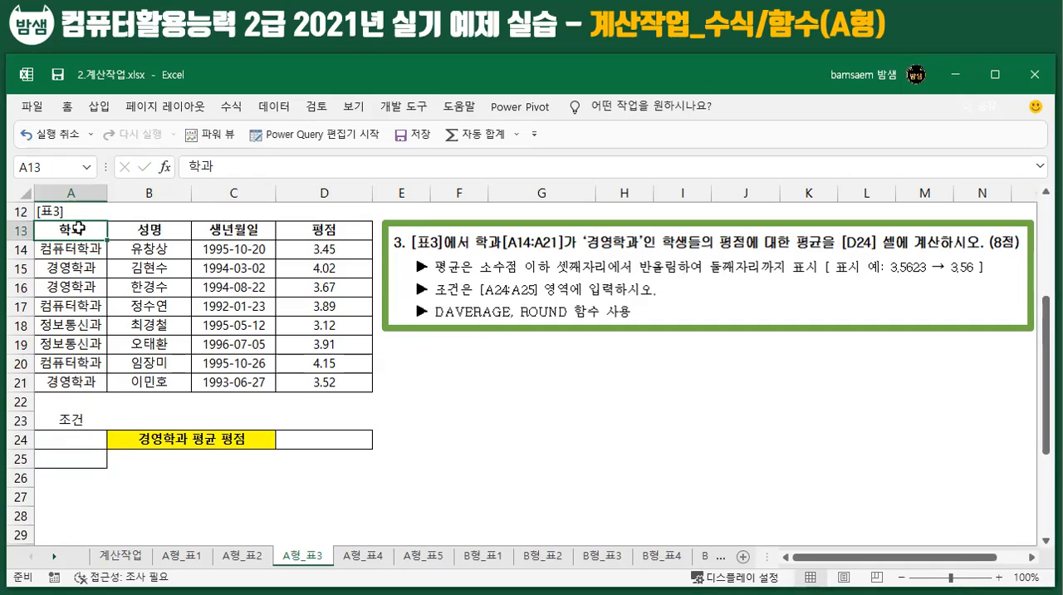
pyautogui.hotkey('ctrl', 'c')
pyautogui.click(80, 438)
pyautogui.hotkey('ctrl', 'v')
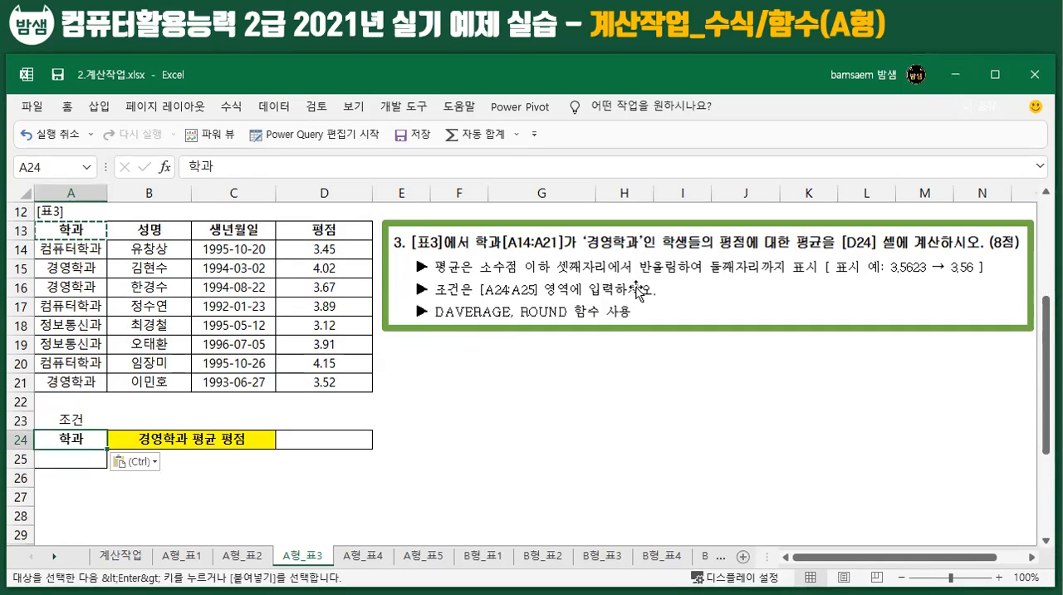
pyautogui.click(83, 268)
pyautogui.hotkey('ctrl', 'c')
pyautogui.click(87, 461)
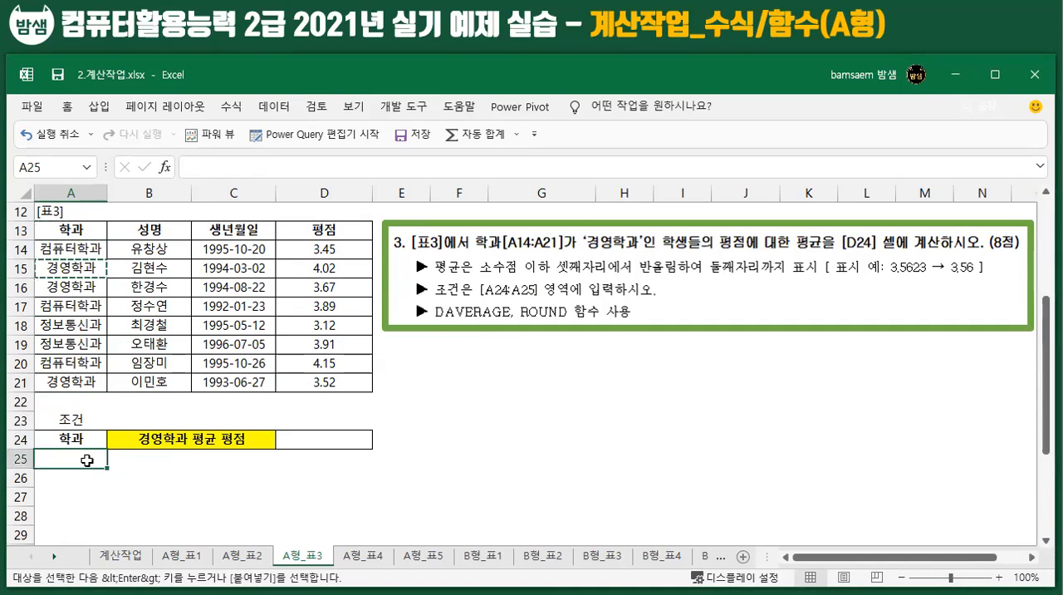
pyautogui.hotkey('ctrl', 'v')
pyautogui.click(257, 479)
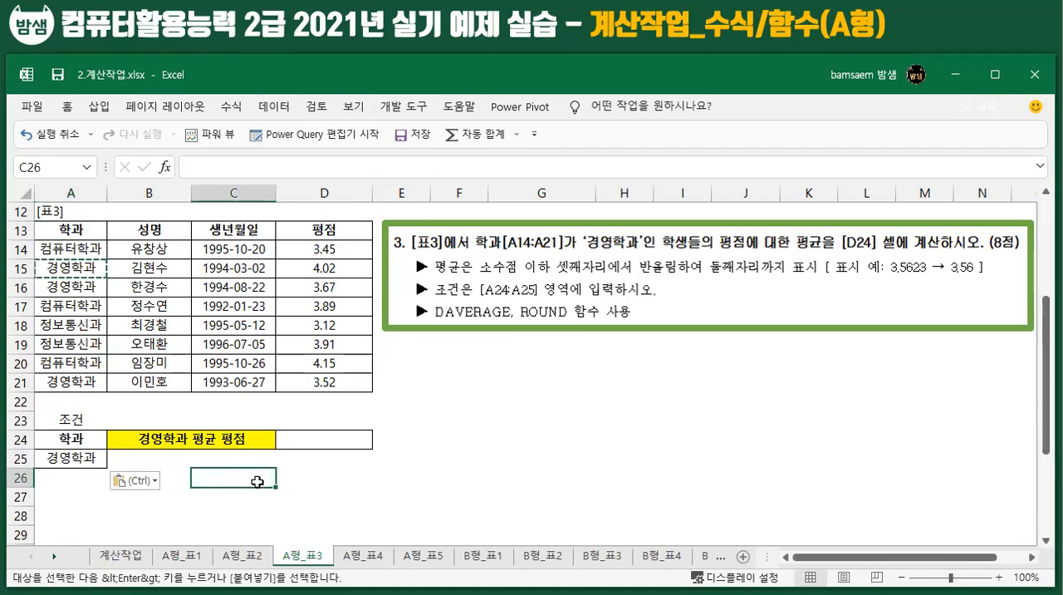
pyautogui.click(298, 443)
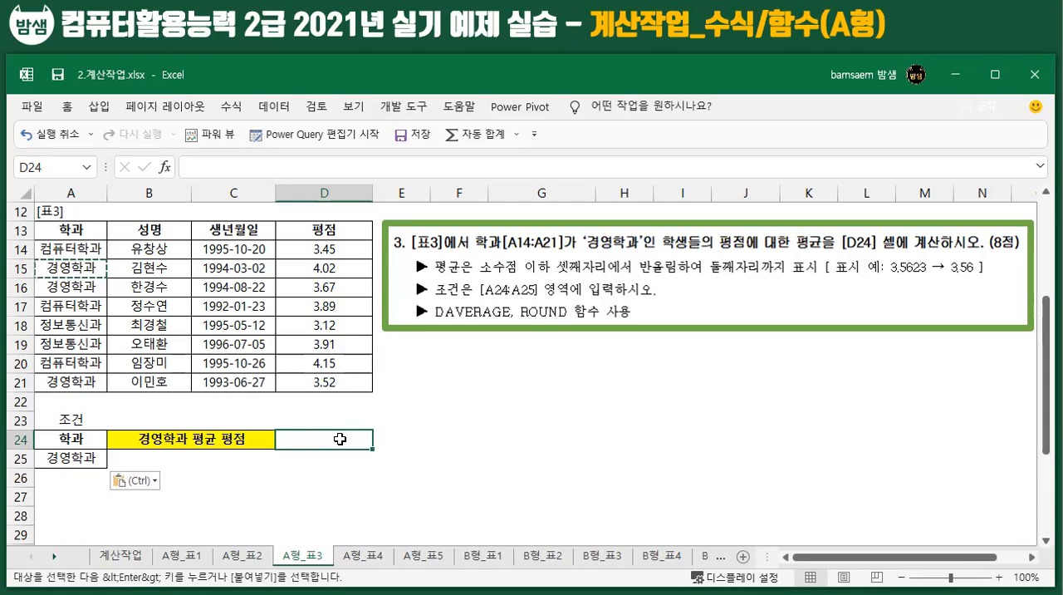
pyautogui.press('Escape')
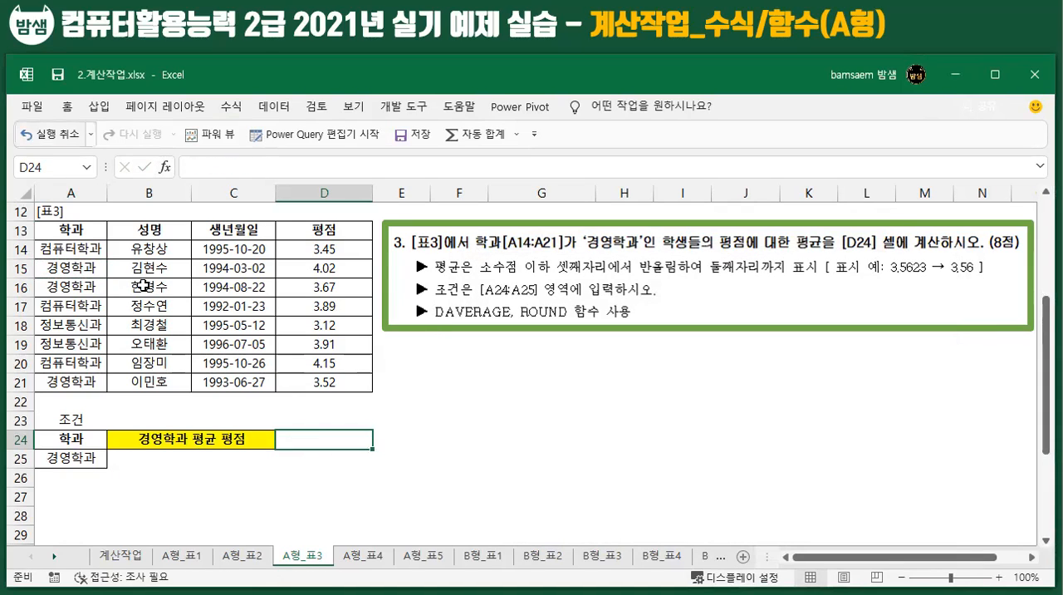
pyautogui.click(233, 106)
pyautogui.click(36, 180)
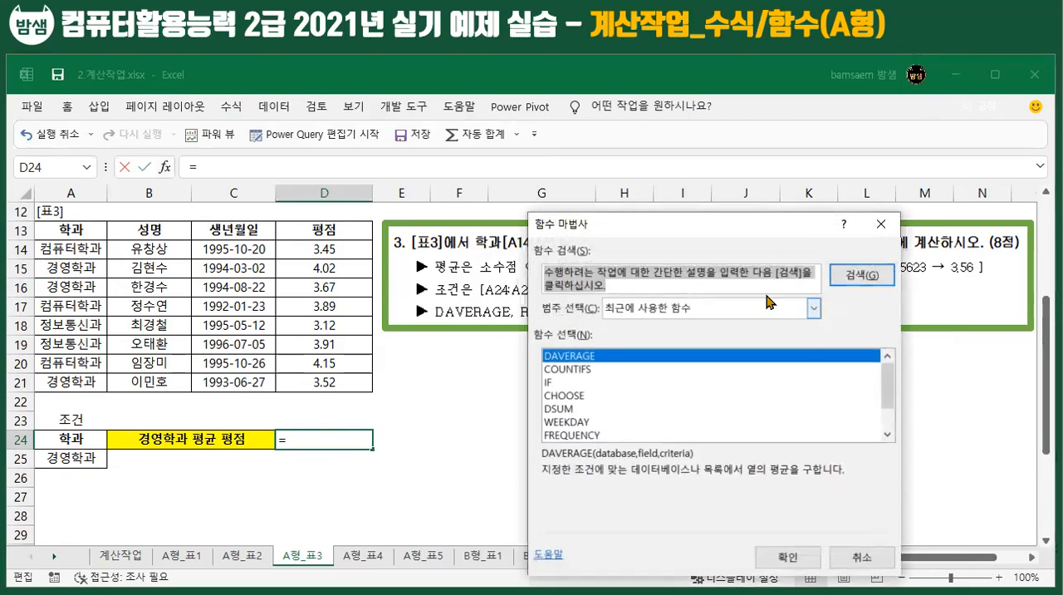
pyautogui.click(877, 565)
# Step: Search the function list for DA and insert the DAVERAGE function in cell D24
pyautogui.click(232, 106)
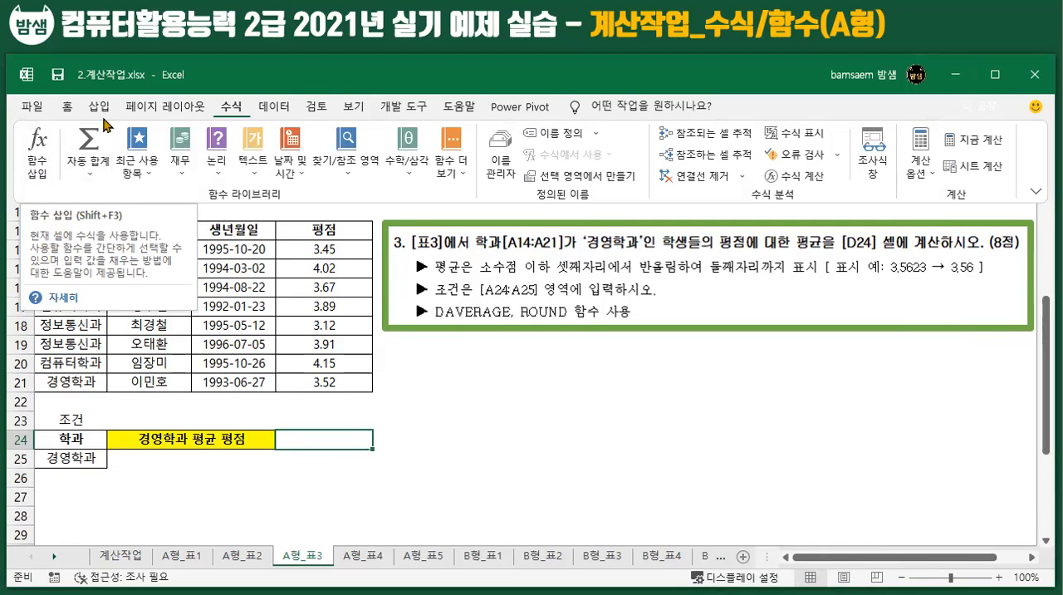
pyautogui.click(39, 165)
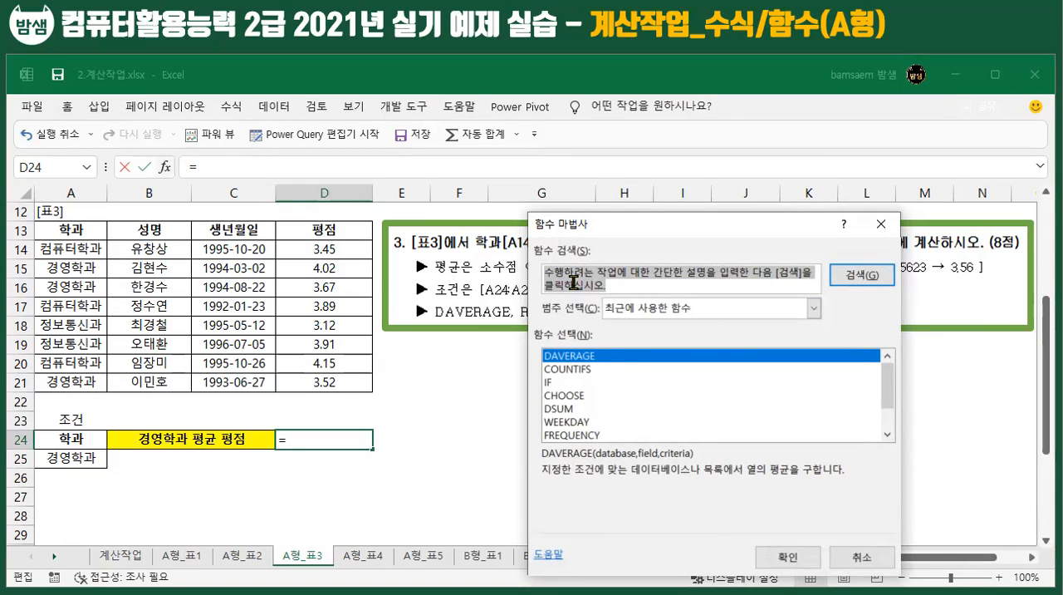
pyautogui.write('DA')
pyautogui.press('Return')
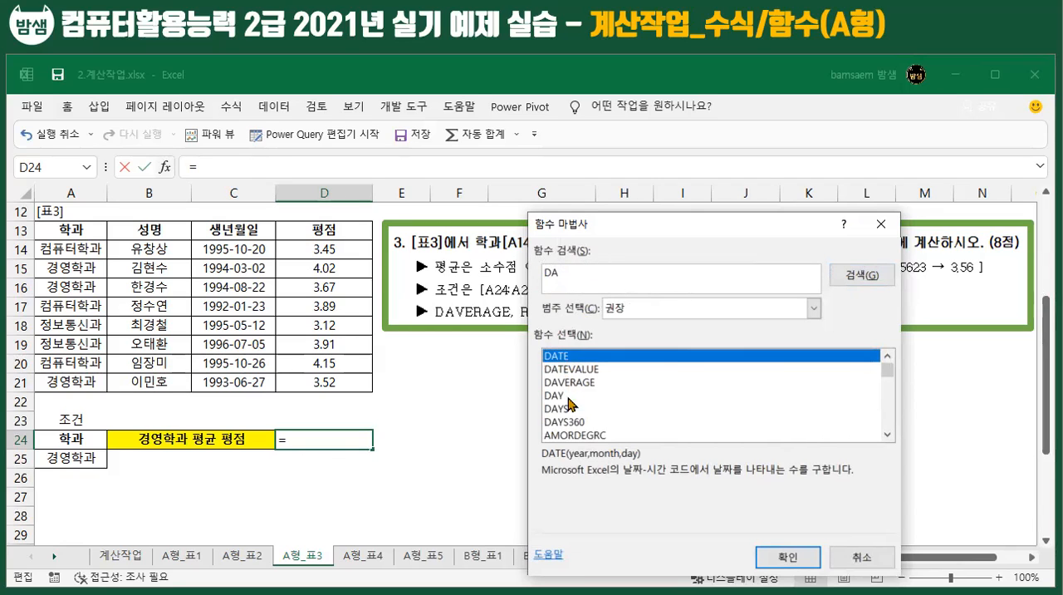
pyautogui.click(563, 384)
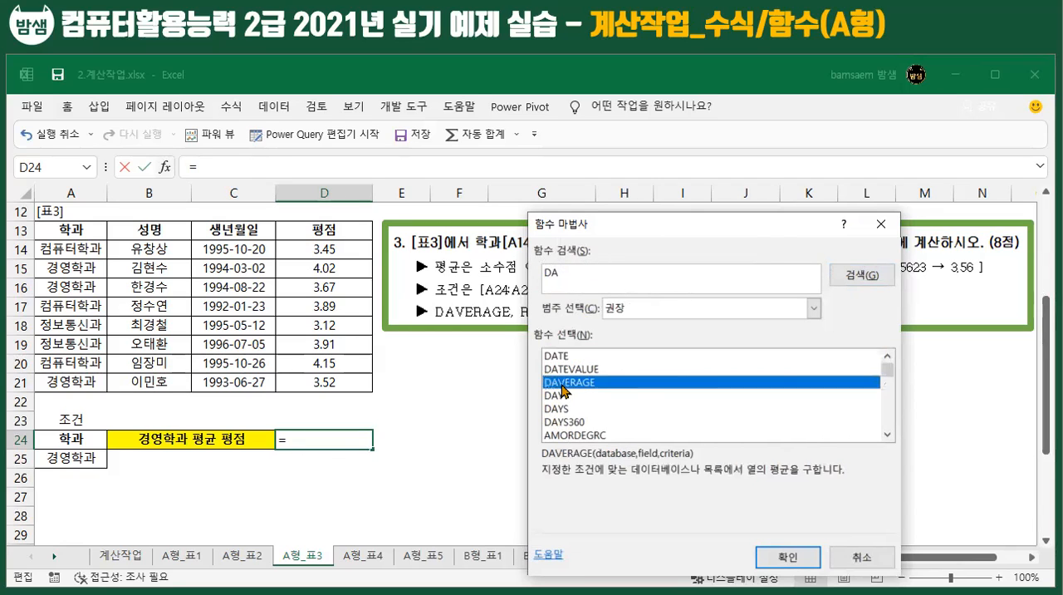
pyautogui.doubleClick(563, 384)
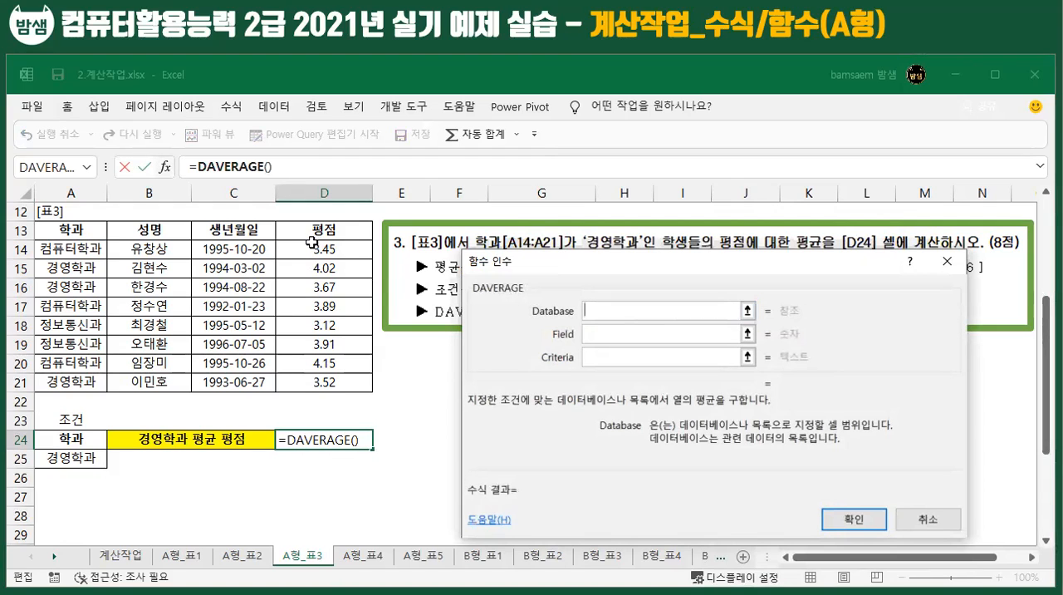
# Step: Complete DAVERAGE in D24 with database A13:D21, field D13 and criteria A24:A25
pyautogui.moveTo(52, 232); pyautogui.dragTo(349, 380)
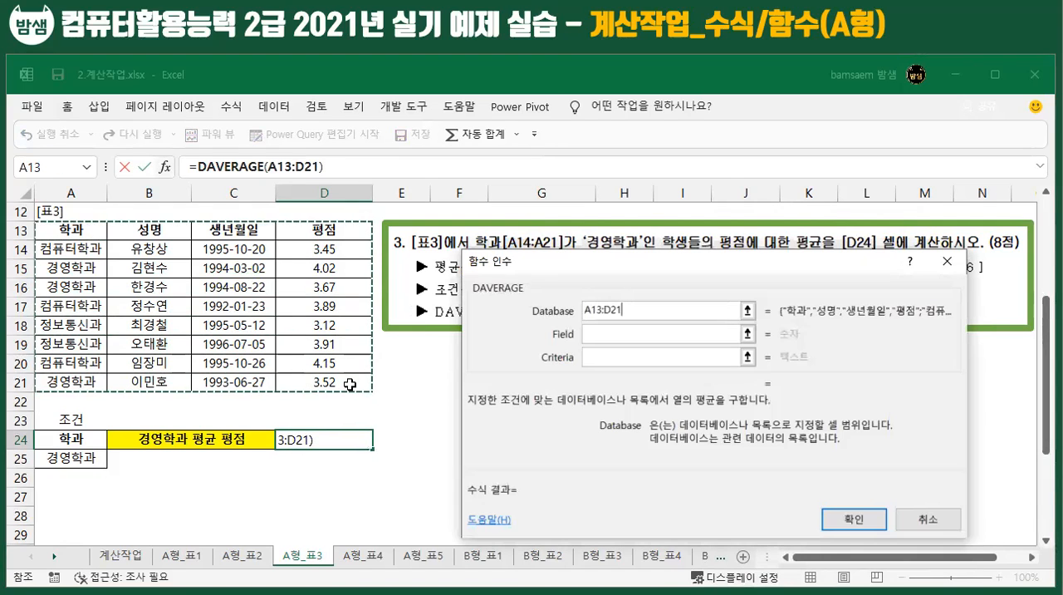
pyautogui.click(619, 334)
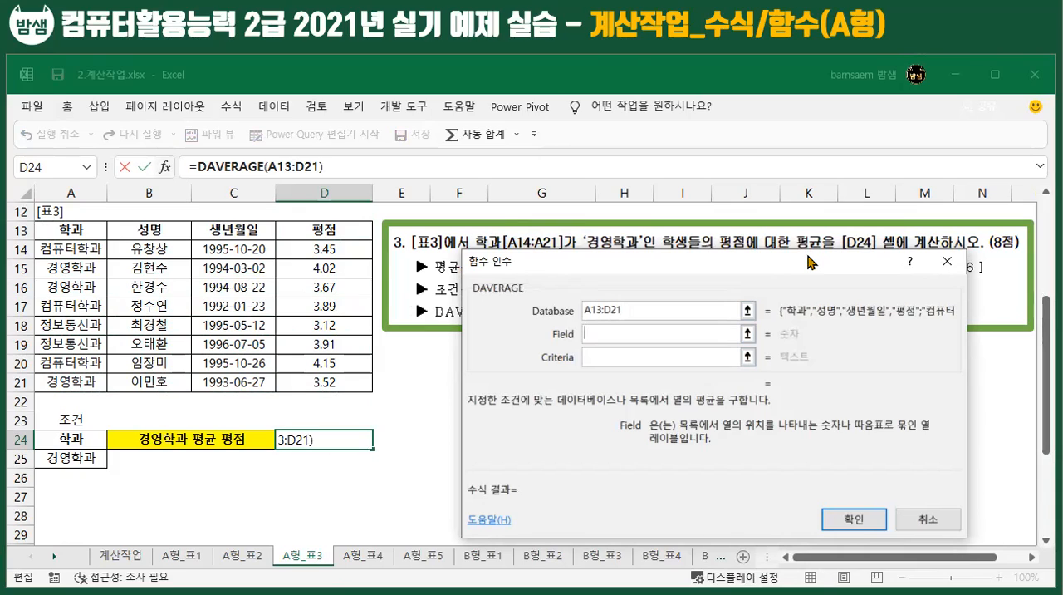
pyautogui.click(318, 230)
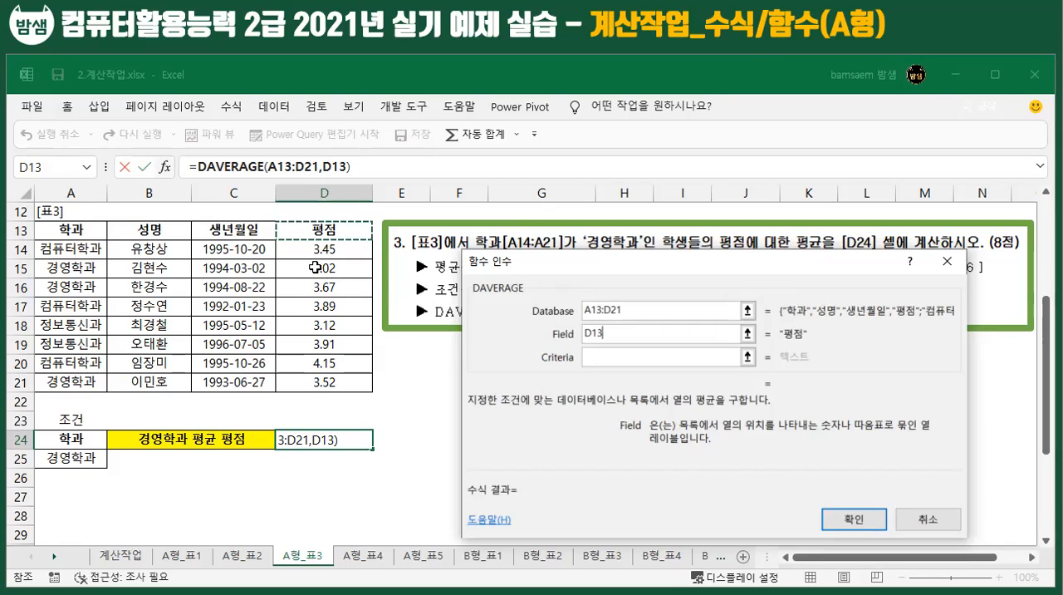
pyautogui.click(601, 358)
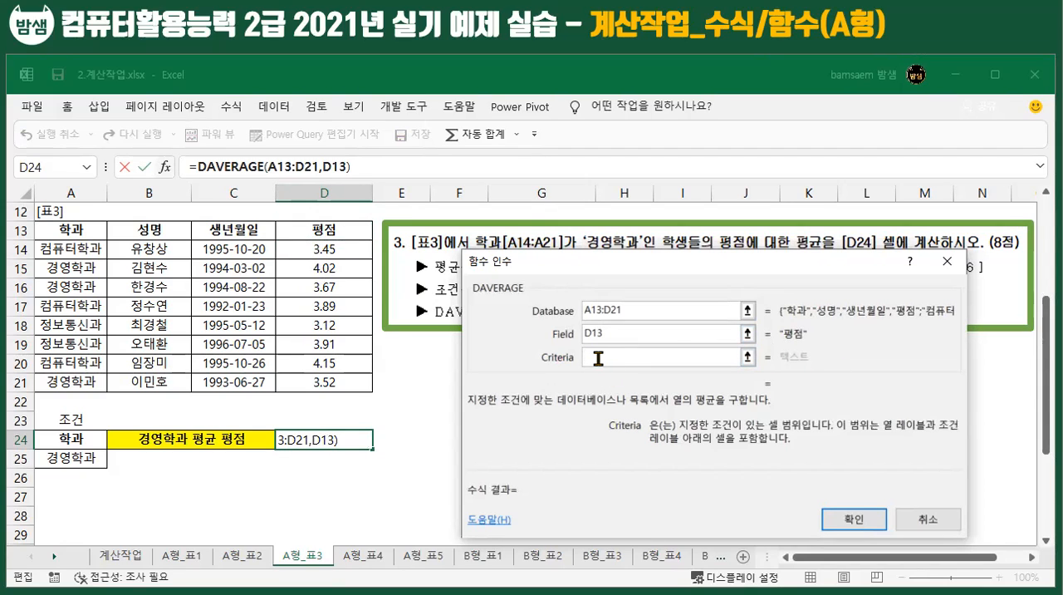
pyautogui.moveTo(66, 438); pyautogui.dragTo(67, 459)
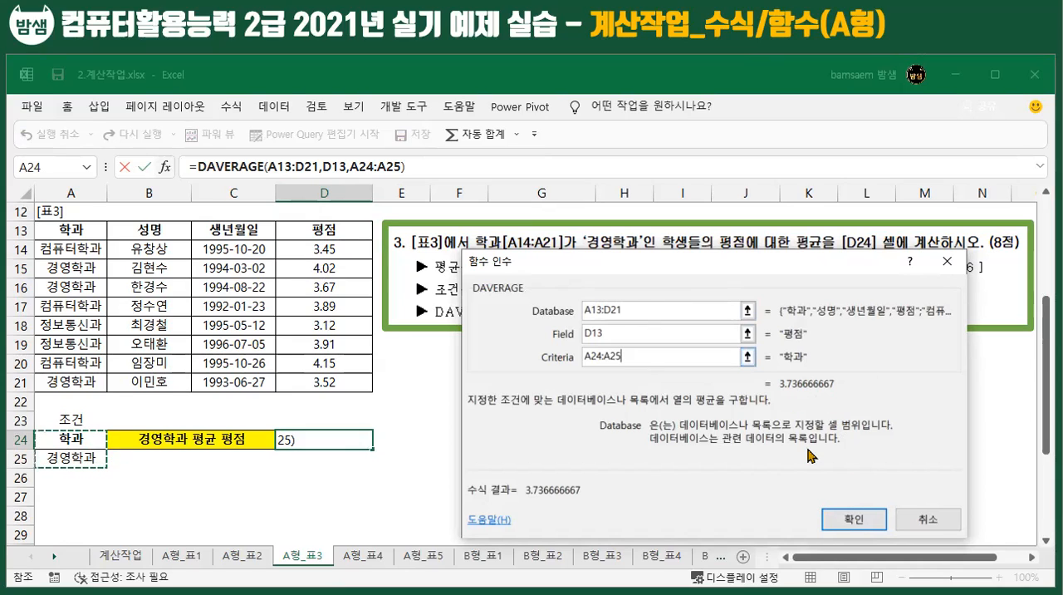
pyautogui.click(851, 519)
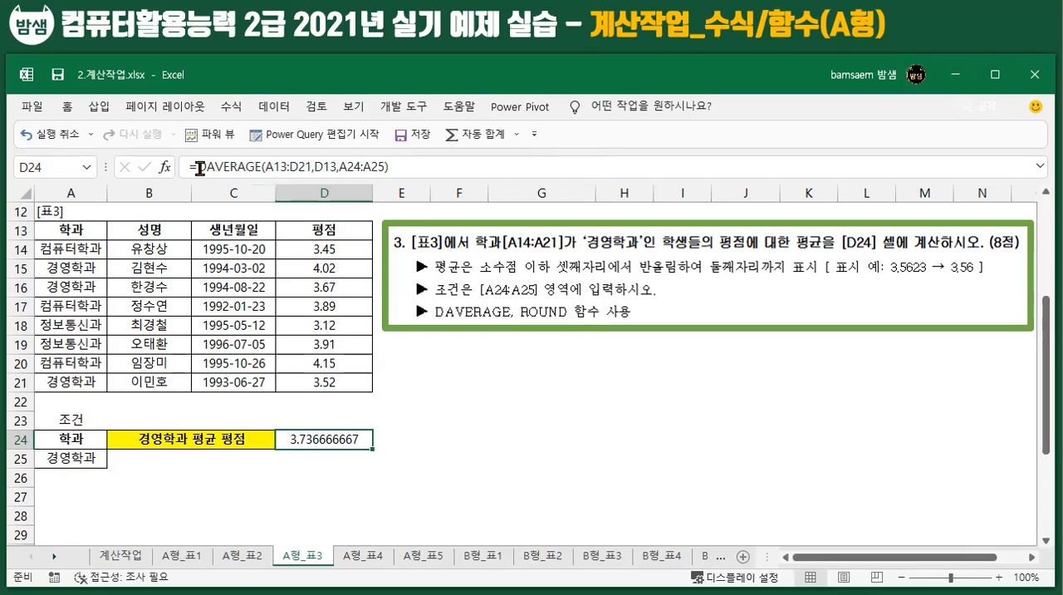
# Step: Cut the DAVERAGE expression out of D24's formula and start a ROUND function in its place with its arguments dialog open
pyautogui.moveTo(198, 167); pyautogui.dragTo(478, 187)
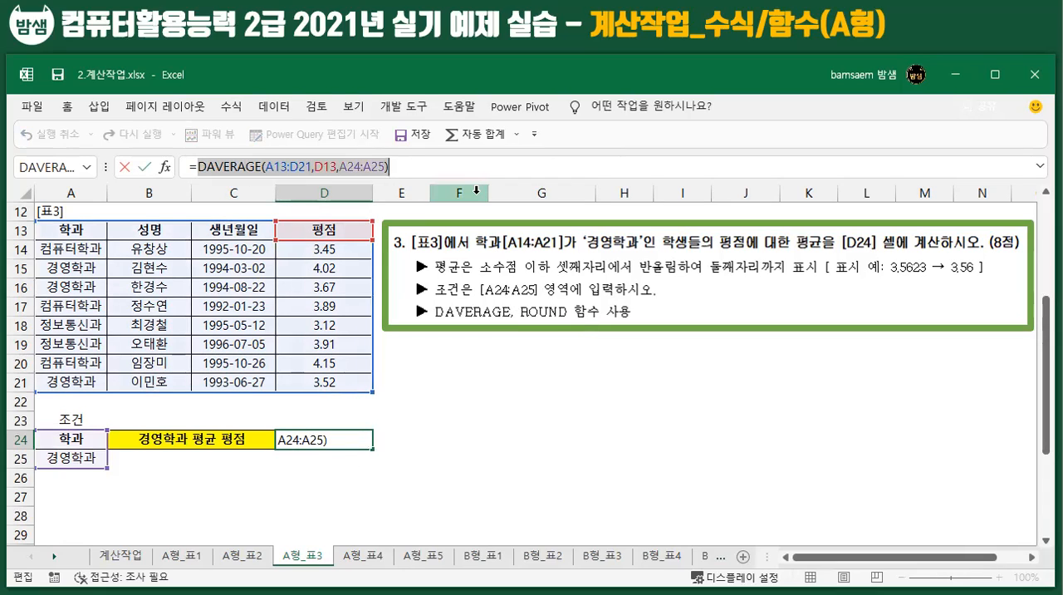
pyautogui.press('Delete')
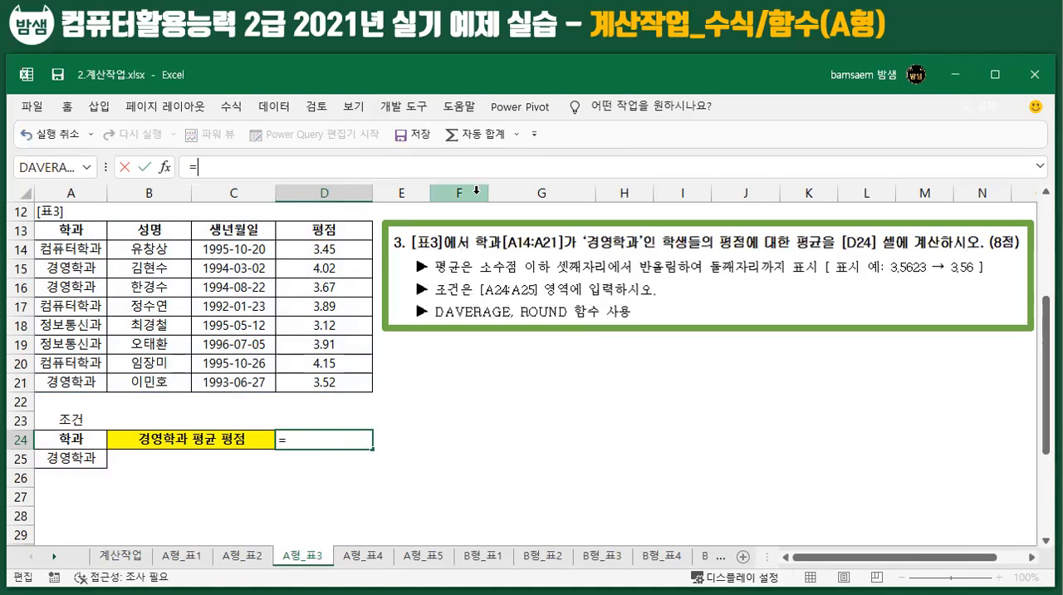
pyautogui.write('ROUN')
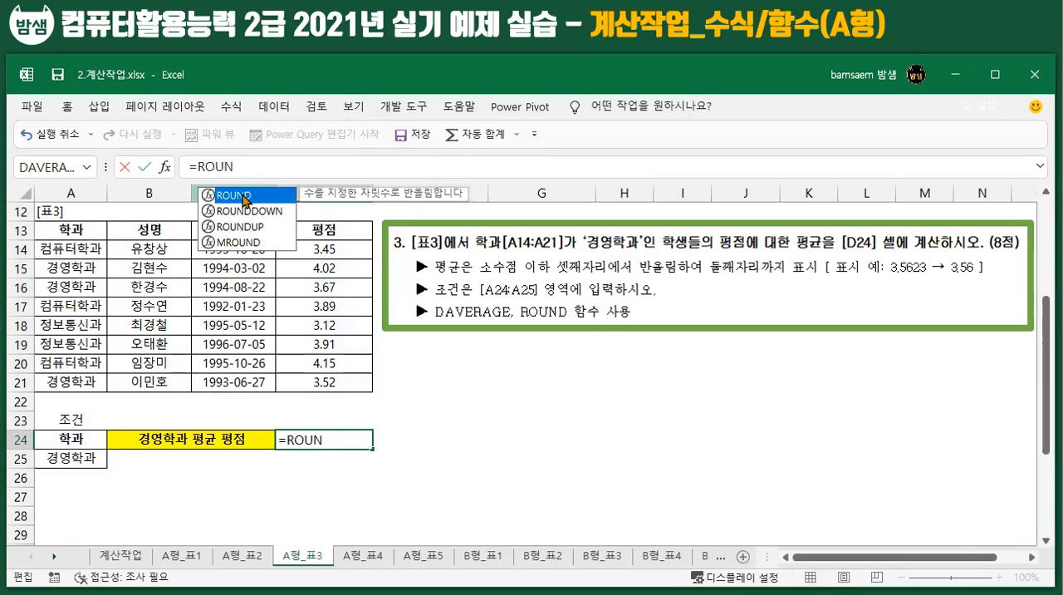
pyautogui.doubleClick(234, 196)
pyautogui.click(165, 167)
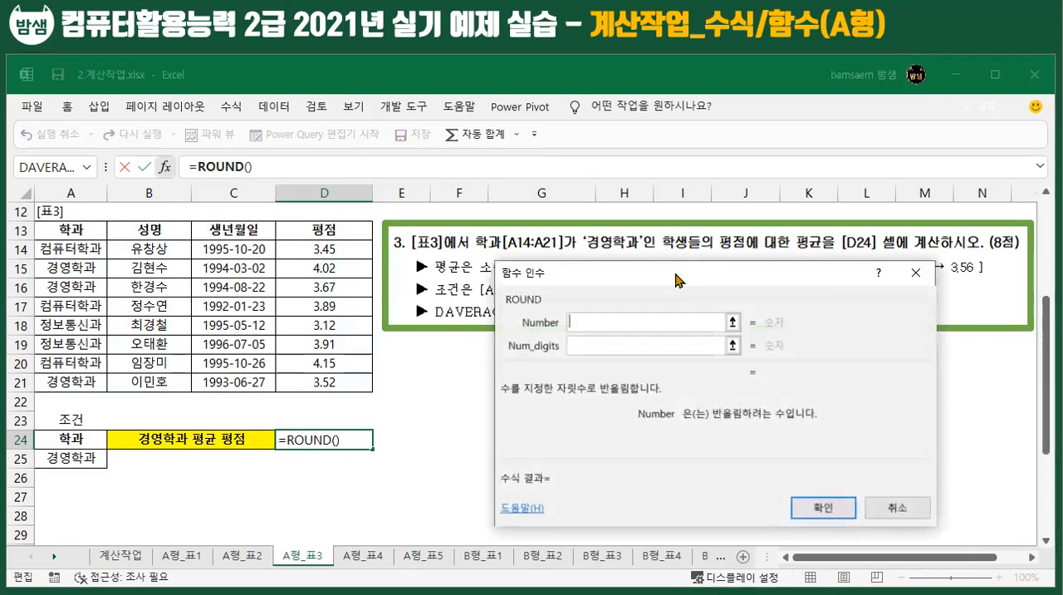
pyautogui.moveTo(677, 279); pyautogui.dragTo(660, 317)
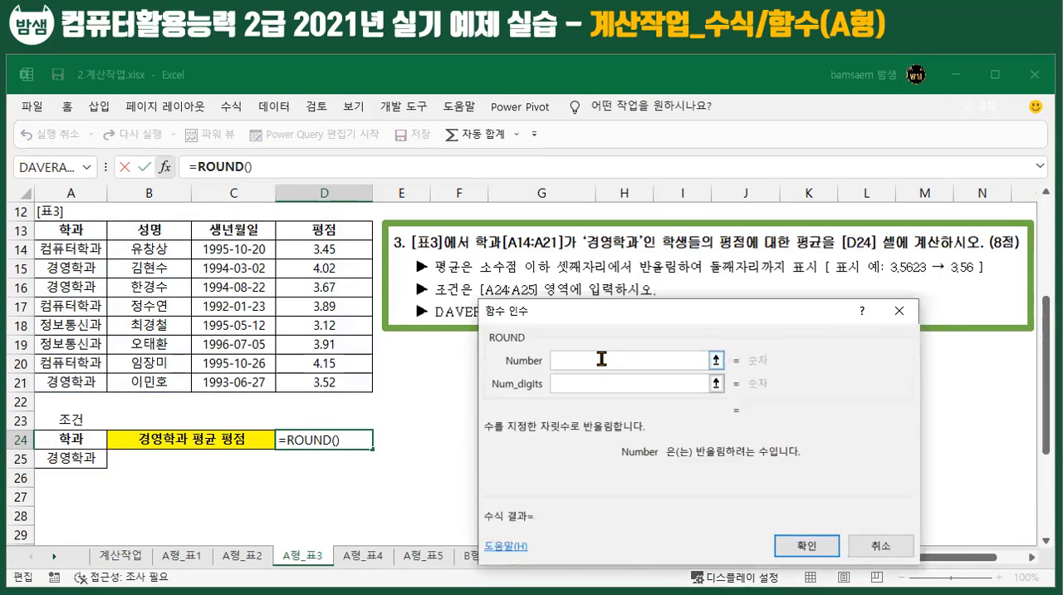
# Step: Paste the cut DAVERAGE(A13:D21,D13,A24:A25) expression as ROUND's number and round it to 2 digits
pyautogui.hotkey('ctrl', 'v')
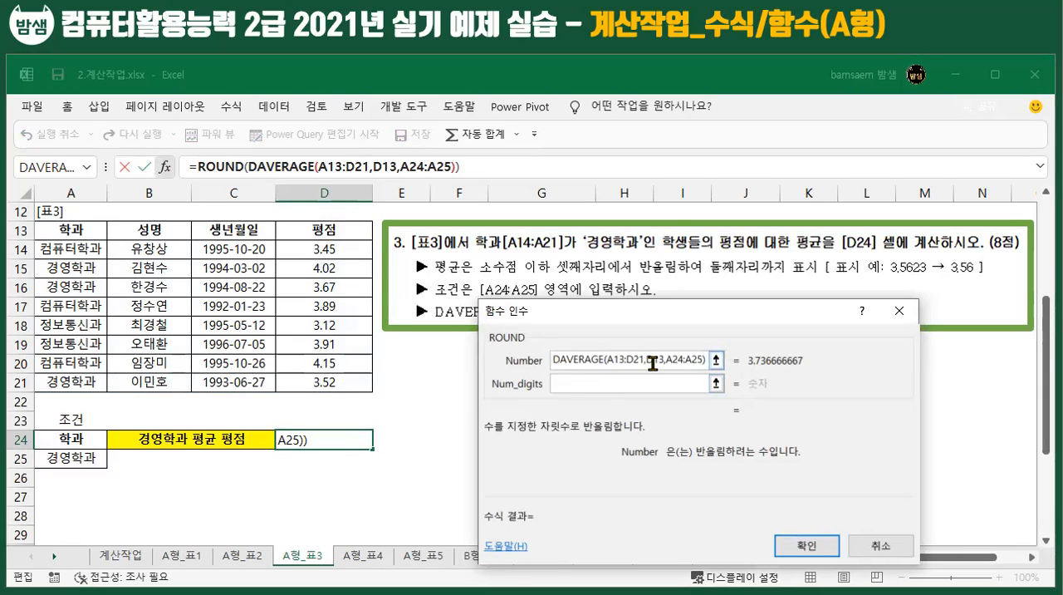
pyautogui.click(633, 388)
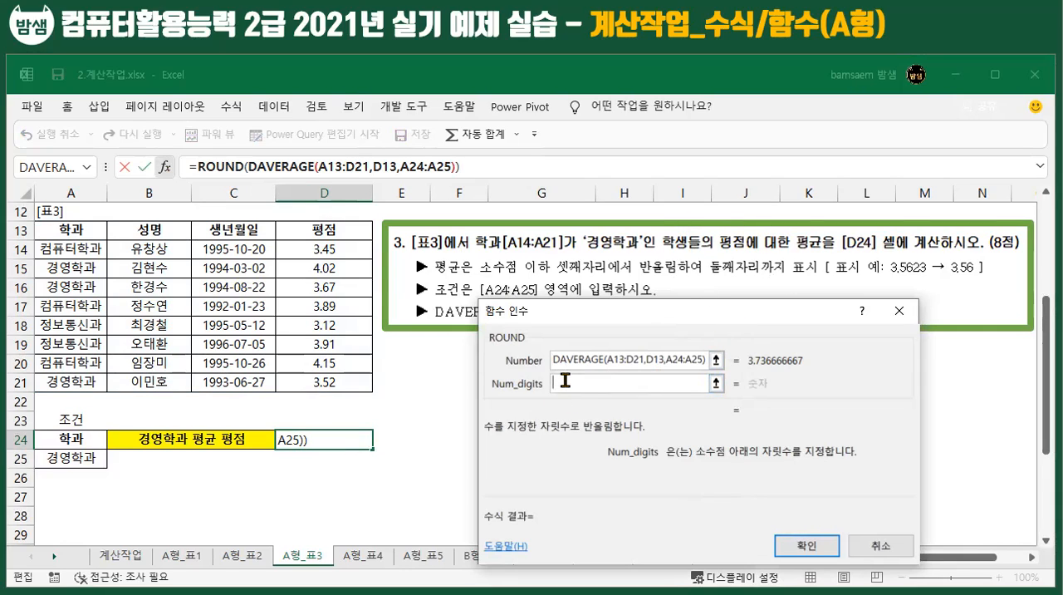
pyautogui.write('2')
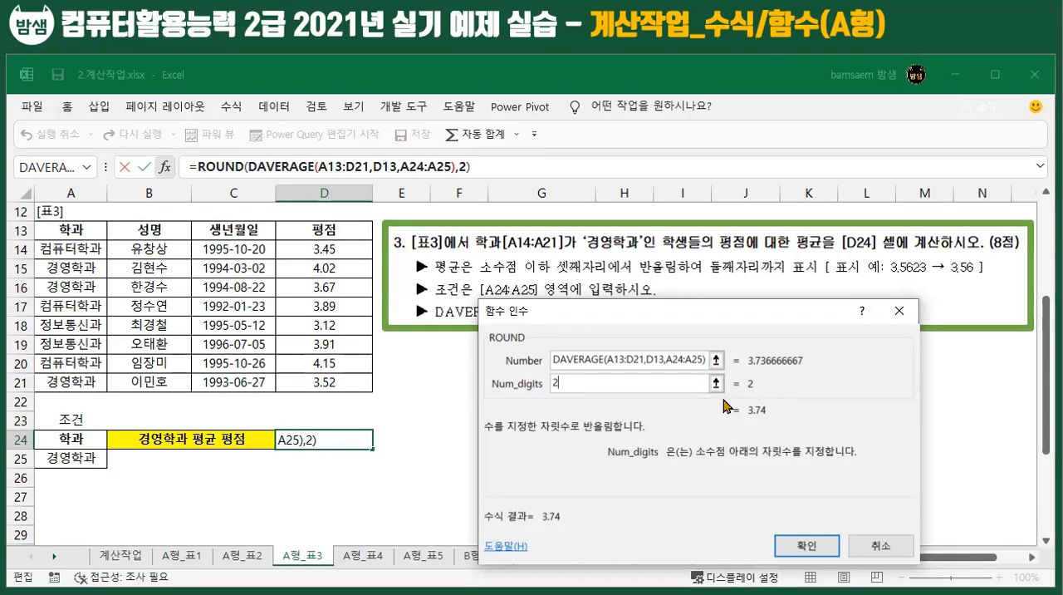
pyautogui.click(797, 546)
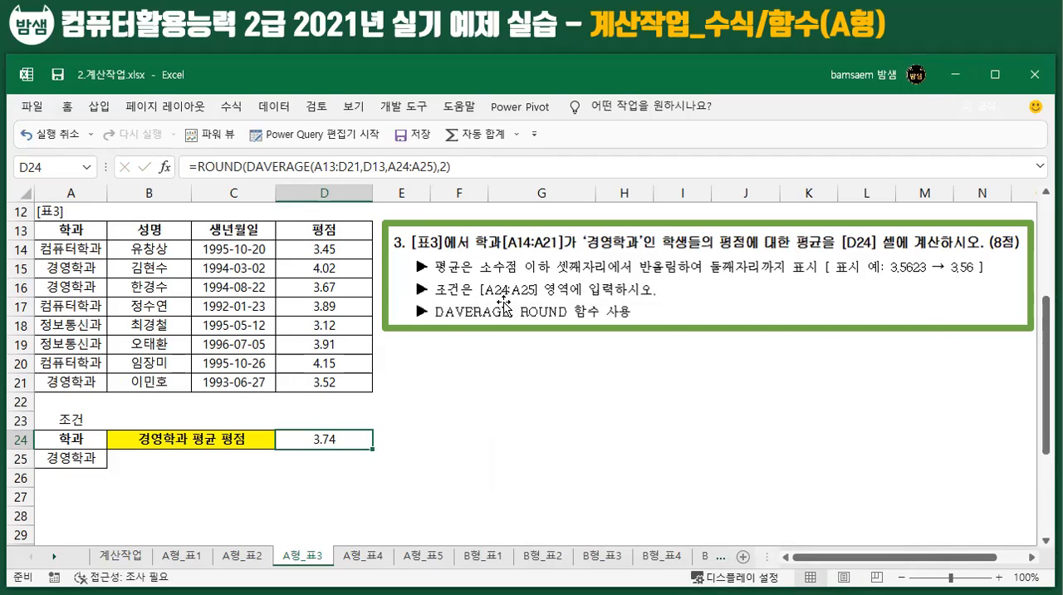
# Step: On sheet A형_표4, search the function list for COUNT and insert the COUNTIFS function in cell D37
pyautogui.click(364, 561)
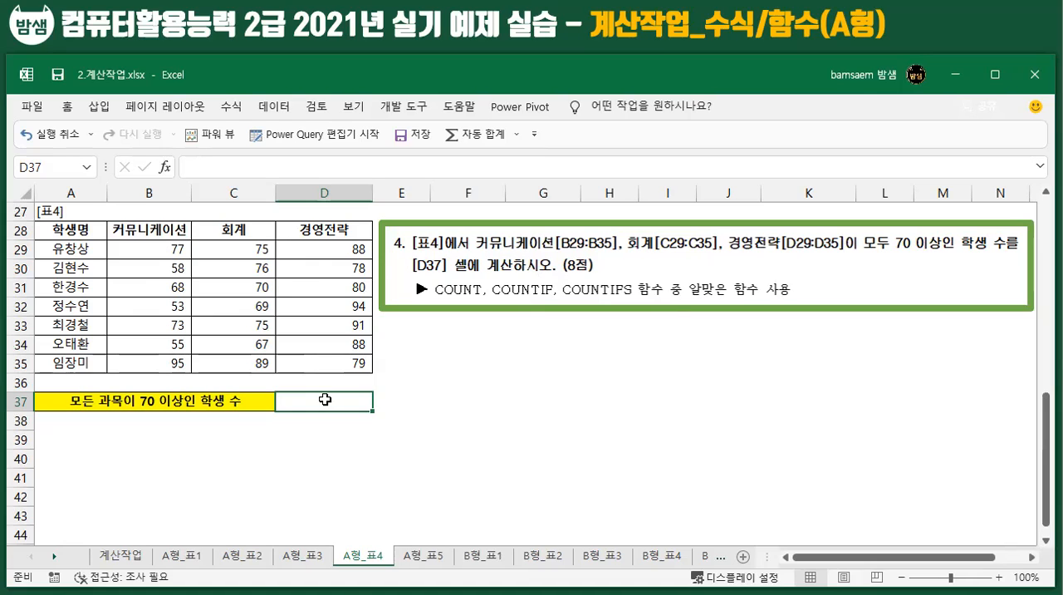
pyautogui.click(231, 107)
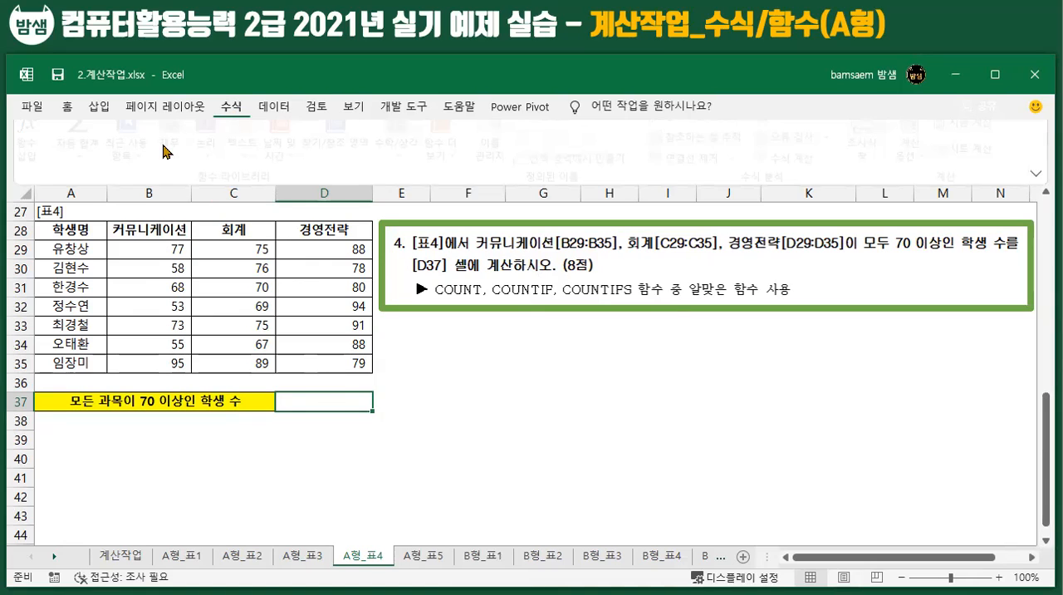
pyautogui.click(37, 152)
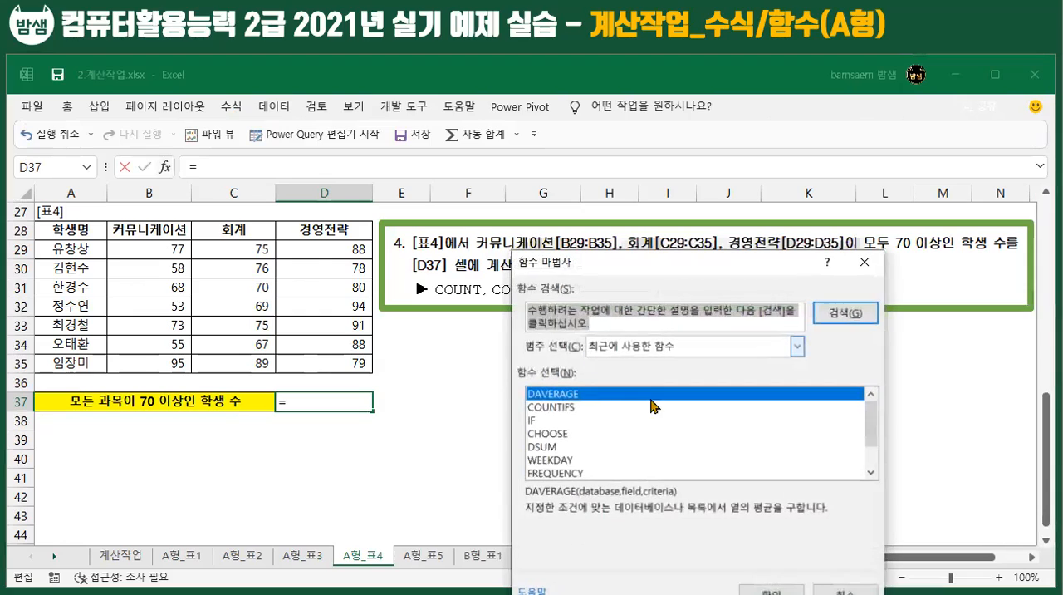
pyautogui.write('CO')
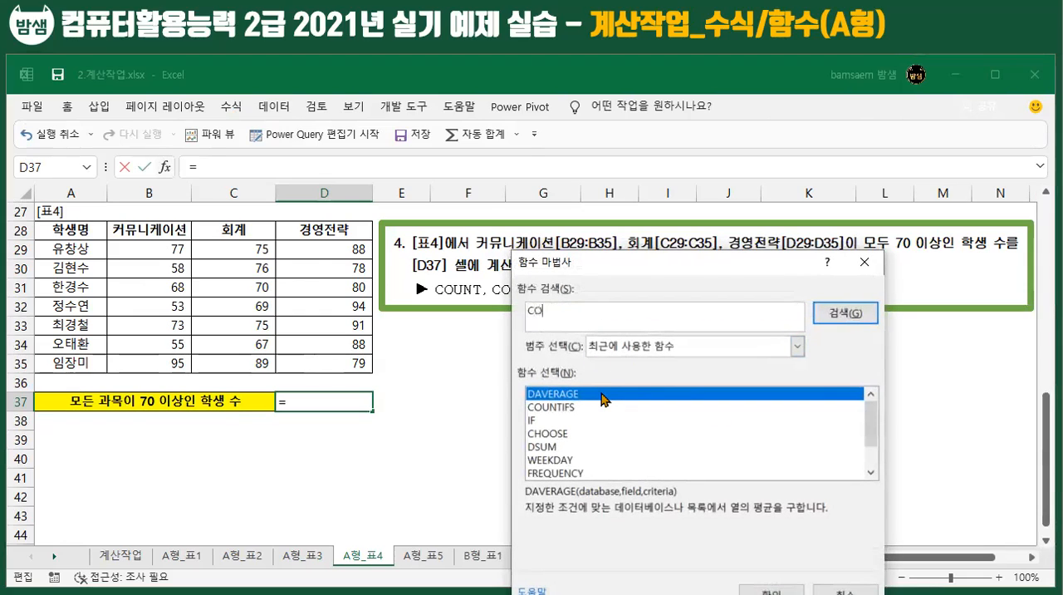
pyautogui.write('UNT')
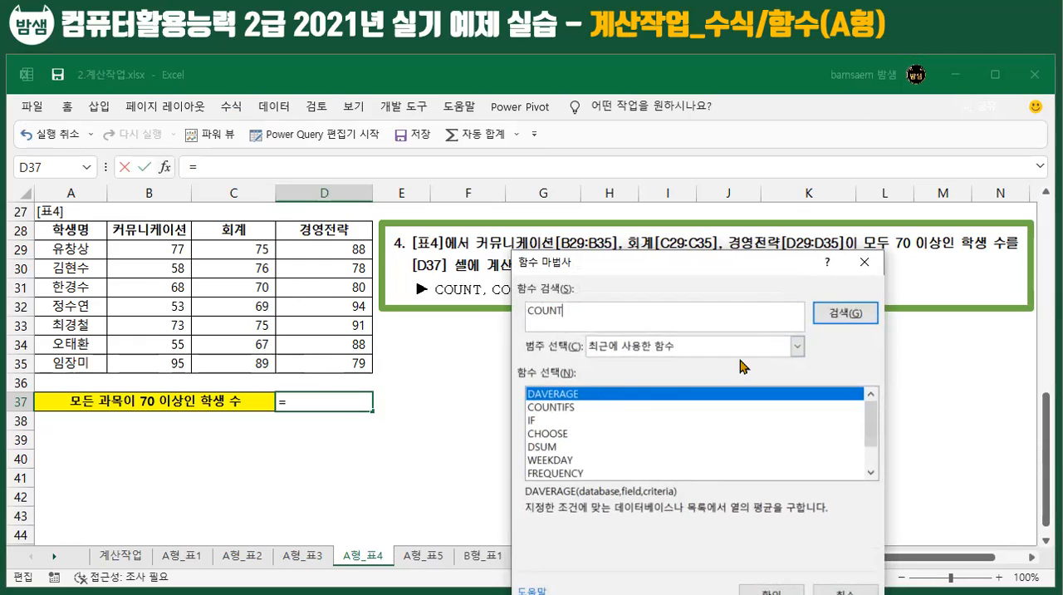
pyautogui.click(855, 314)
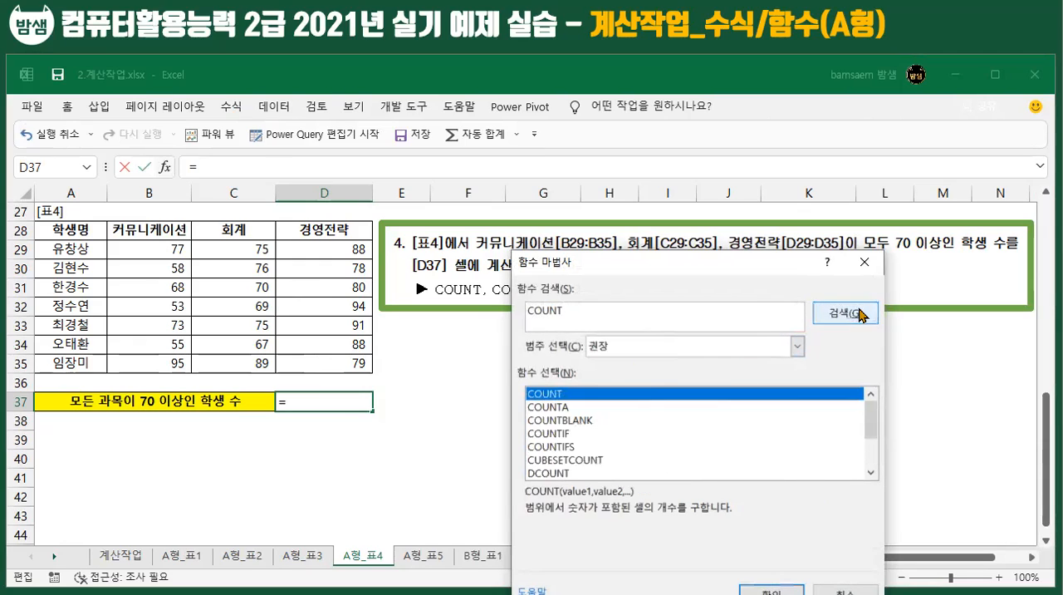
pyautogui.click(553, 446)
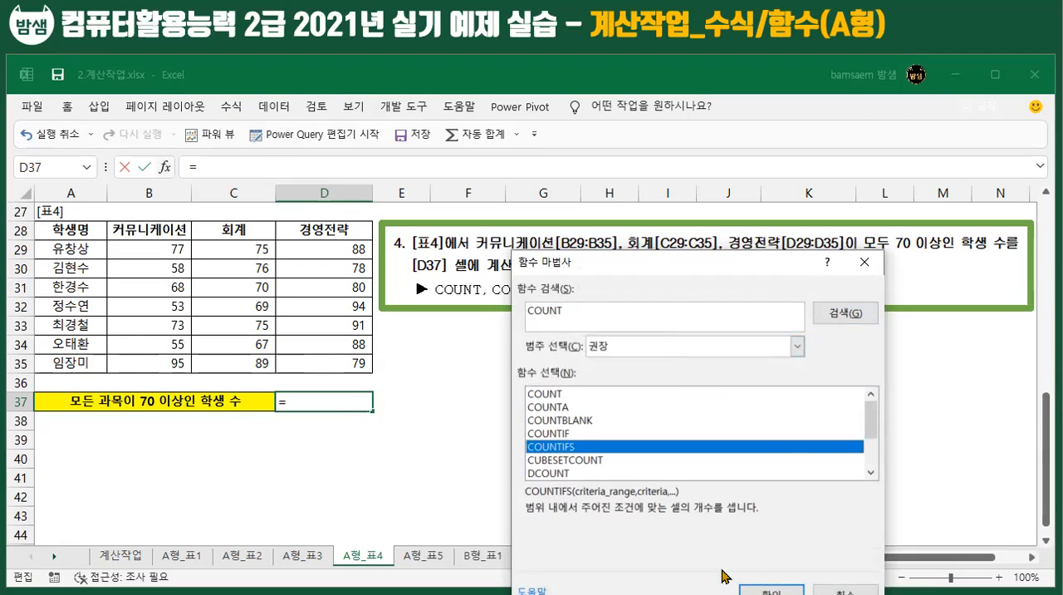
pyautogui.moveTo(686, 271); pyautogui.dragTo(728, 227)
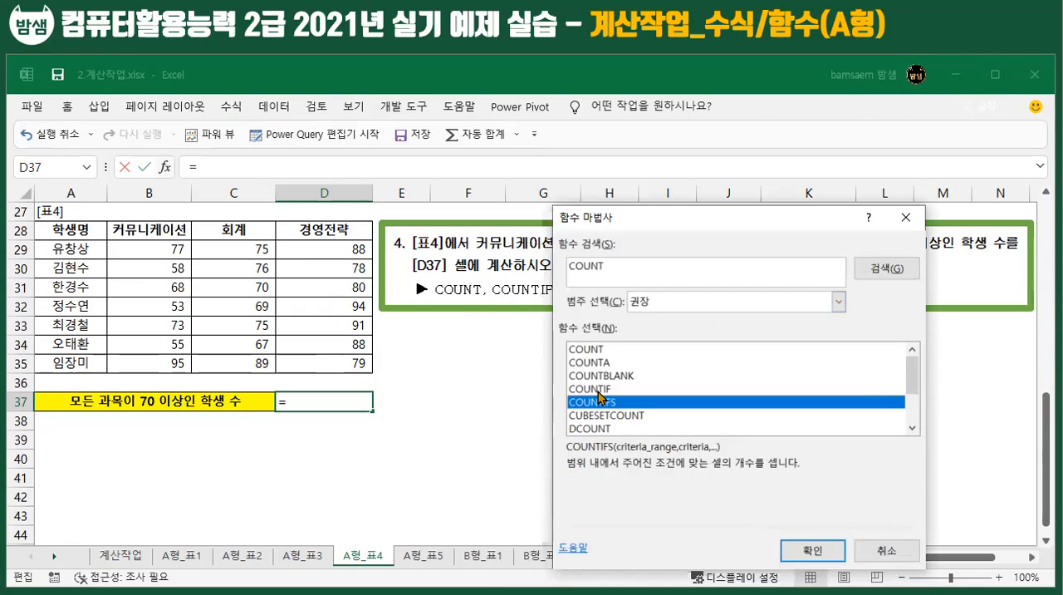
pyautogui.click(812, 550)
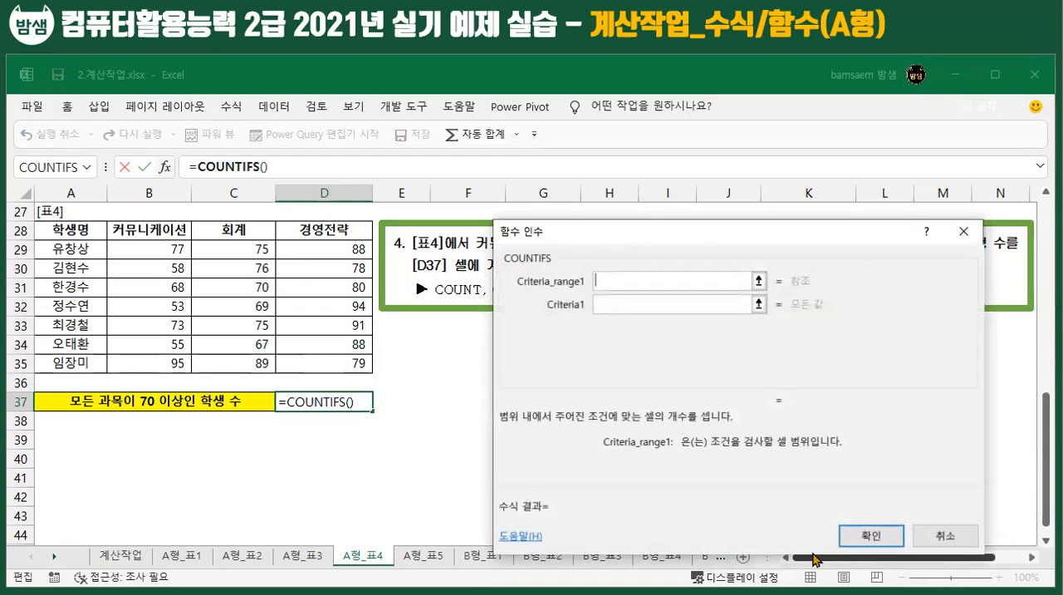
# Step: Set the first COUNTIFS condition to range B29:B35 with criterion >=70
pyautogui.moveTo(665, 226); pyautogui.dragTo(607, 341)
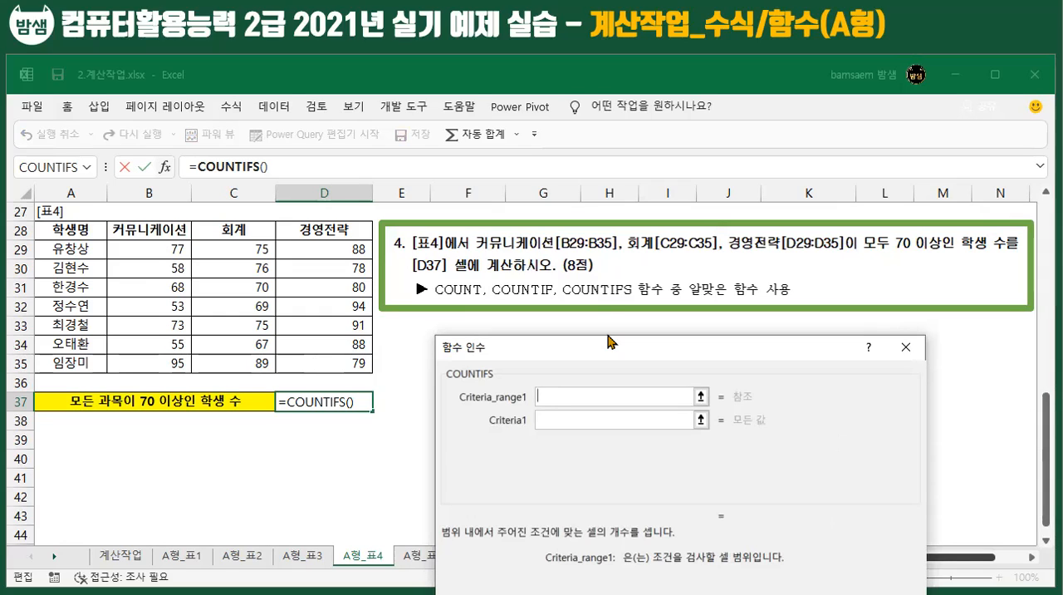
pyautogui.moveTo(150, 246); pyautogui.dragTo(155, 360)
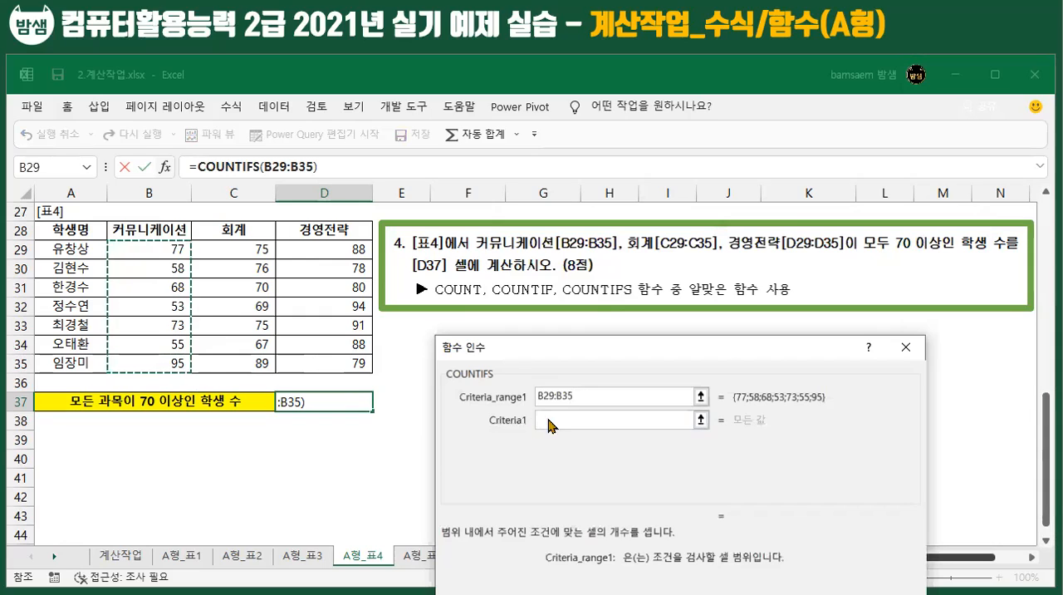
pyautogui.click(547, 420)
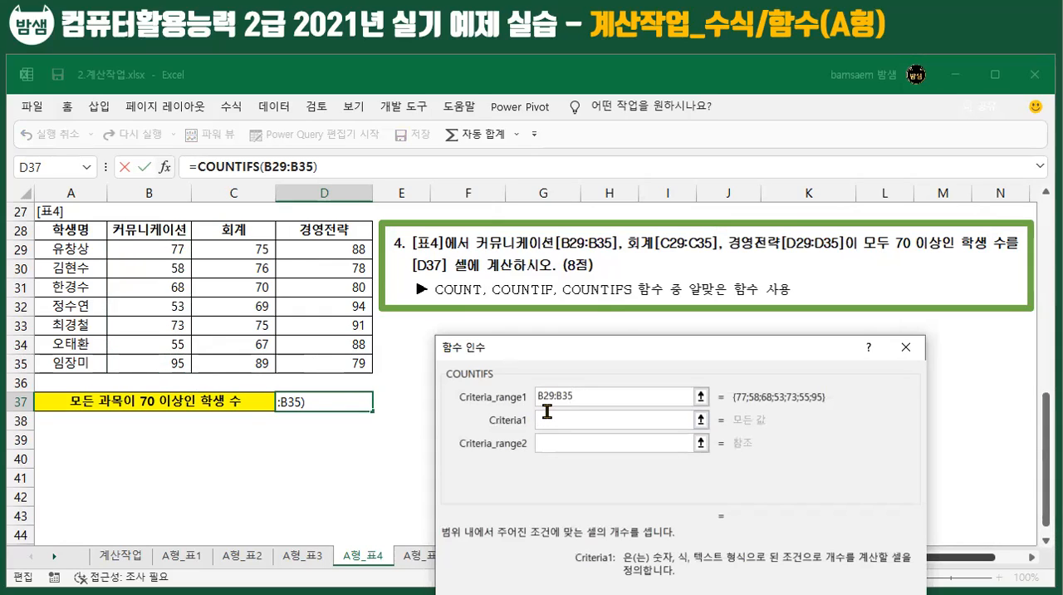
pyautogui.write('>=70')
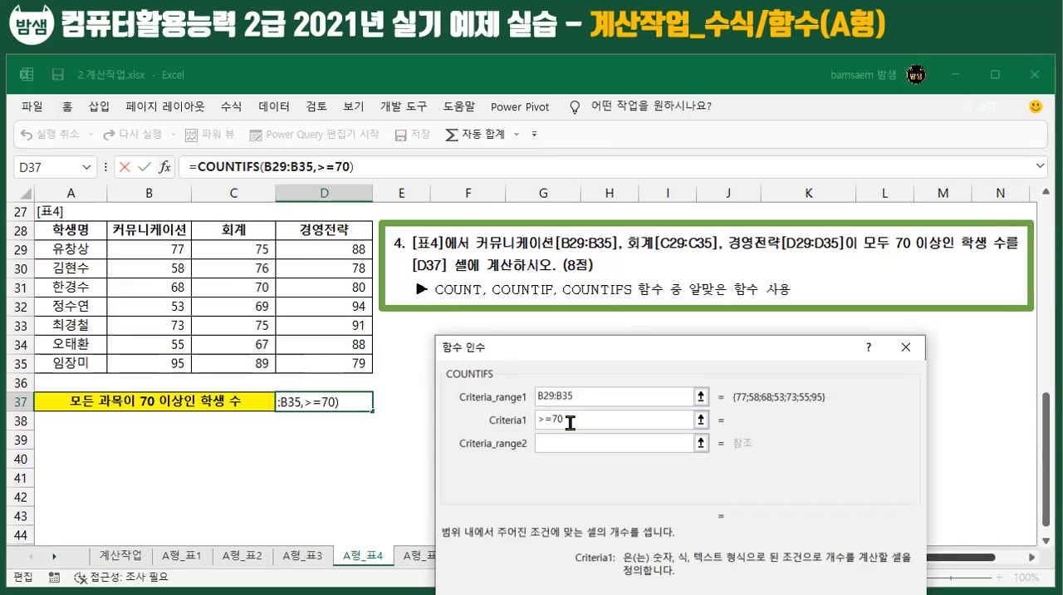
pyautogui.moveTo(571, 422); pyautogui.dragTo(526, 419)
# Step: Set the second COUNTIFS condition to range C29:C35 with criterion >=70
pyautogui.click(566, 446)
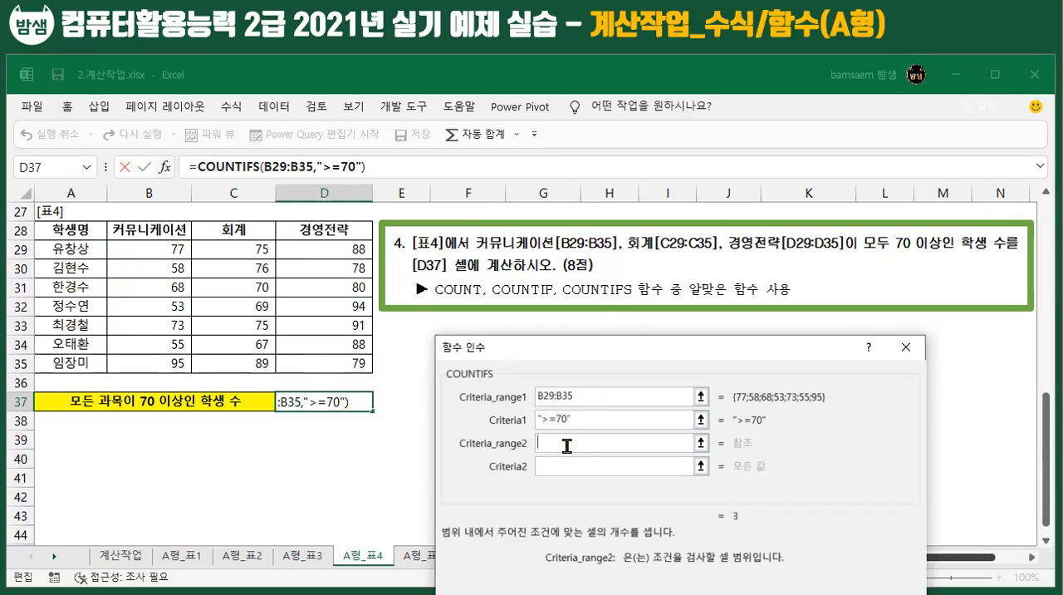
pyautogui.moveTo(230, 247); pyautogui.dragTo(229, 362)
pyautogui.click(563, 468)
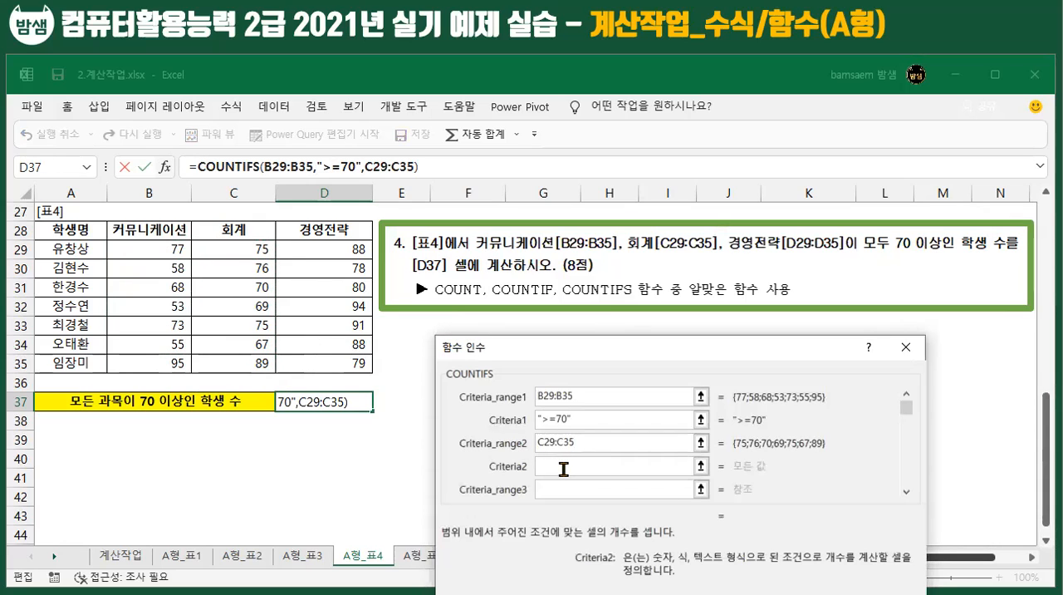
pyautogui.write('>=70')
# Step: Add the third COUNTIFS condition, range D29:D35 with criterion >=70, and complete the formula in D37
pyautogui.click(564, 489)
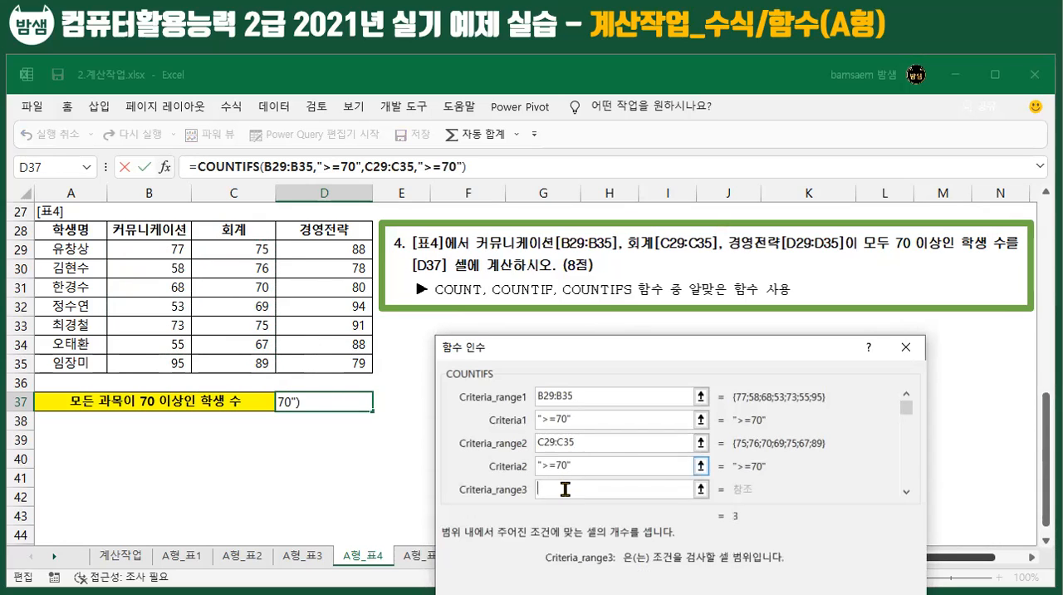
pyautogui.moveTo(332, 243); pyautogui.dragTo(326, 365)
pyautogui.click(626, 488)
pyautogui.write('>=70')
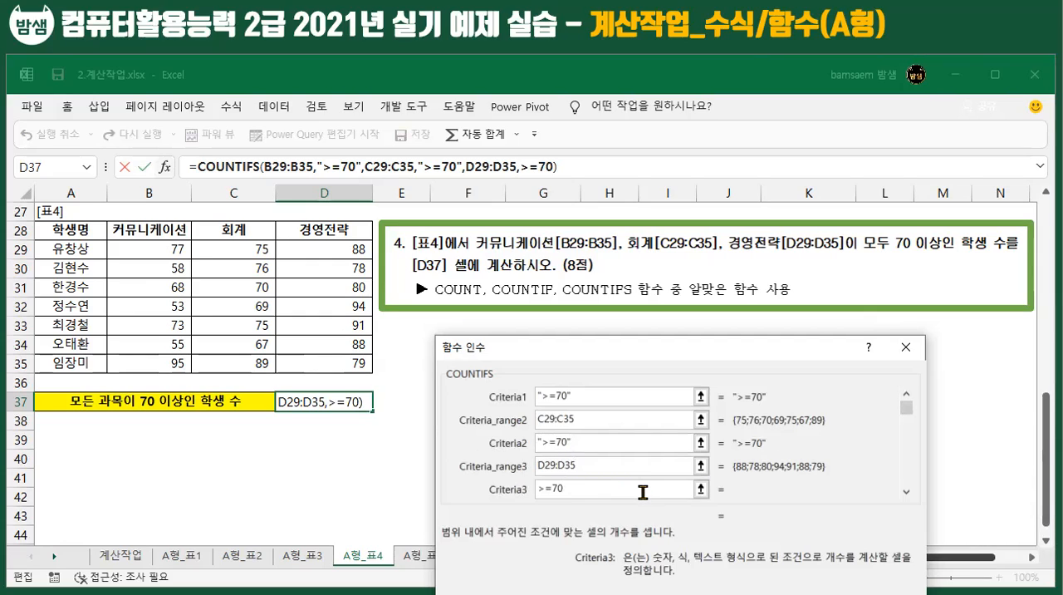
pyautogui.click(599, 470)
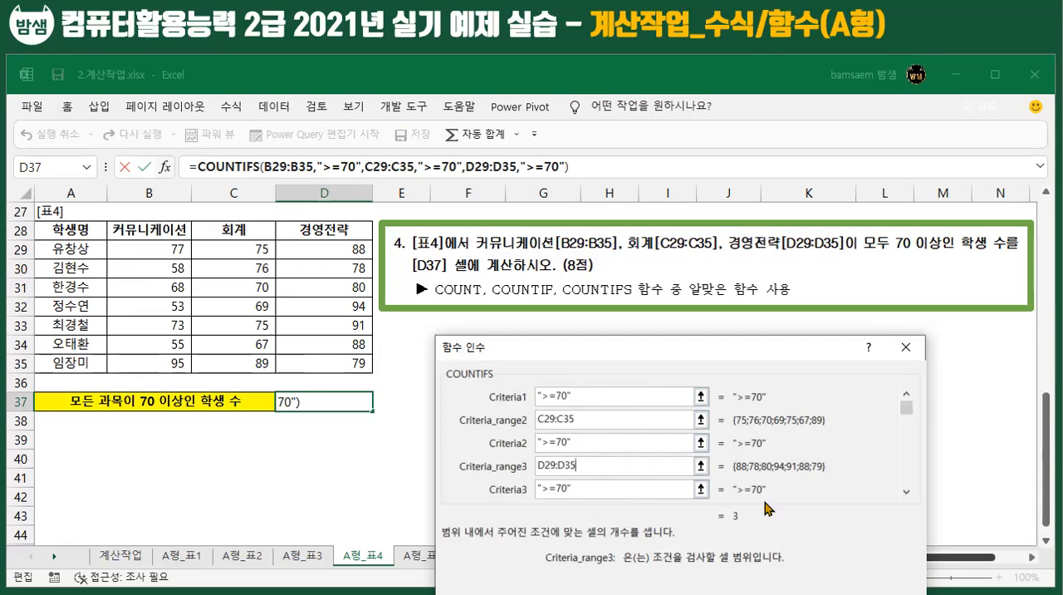
pyautogui.press('Return')
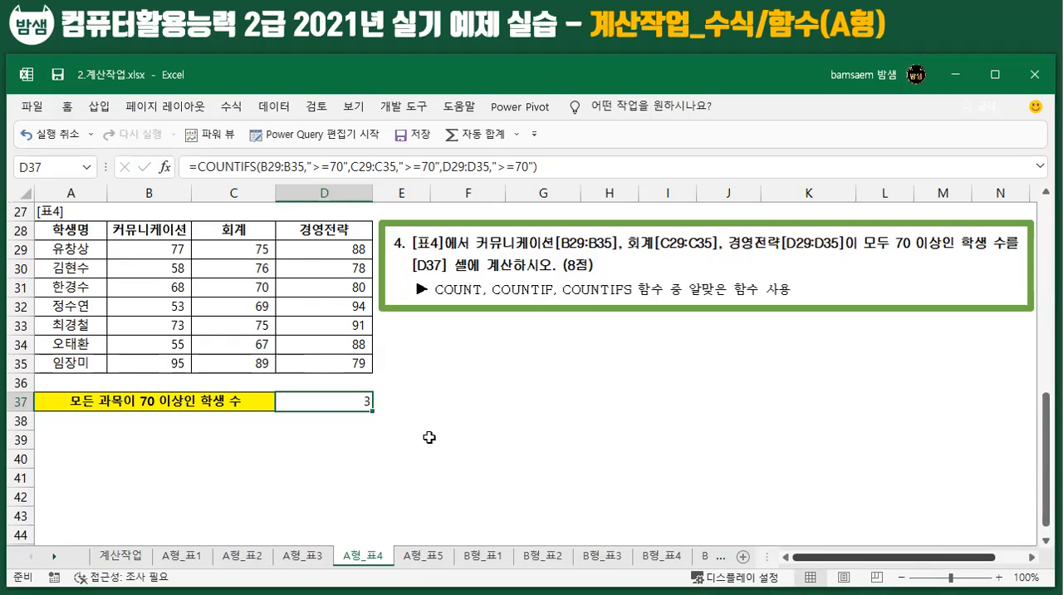
# Step: On sheet A형_표5, enter =LEFT(F29,3) in H29 to extract the first three characters of the department
pyautogui.click(438, 558)
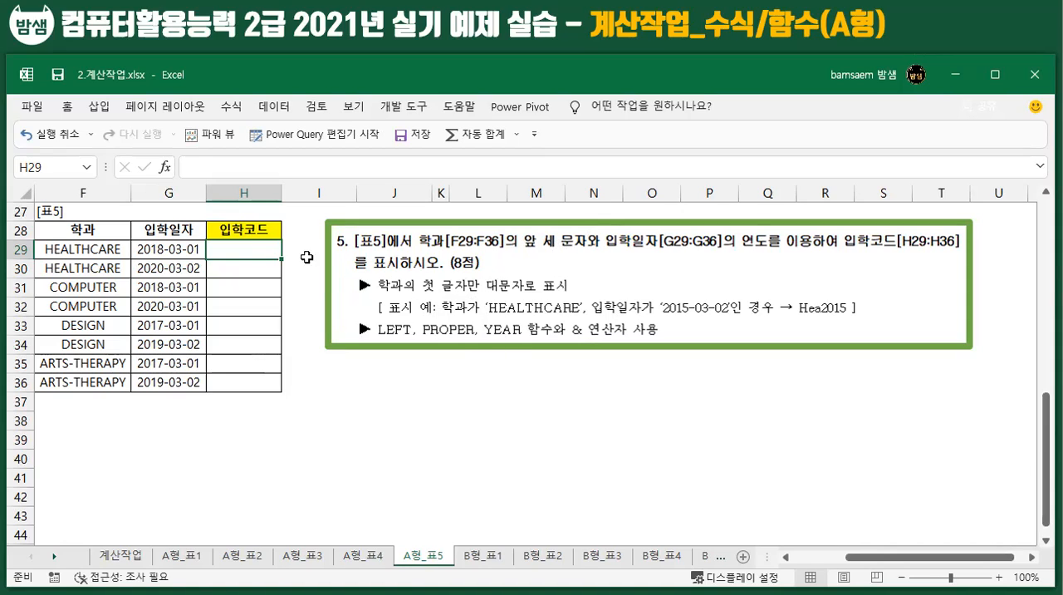
pyautogui.doubleClick(244, 244)
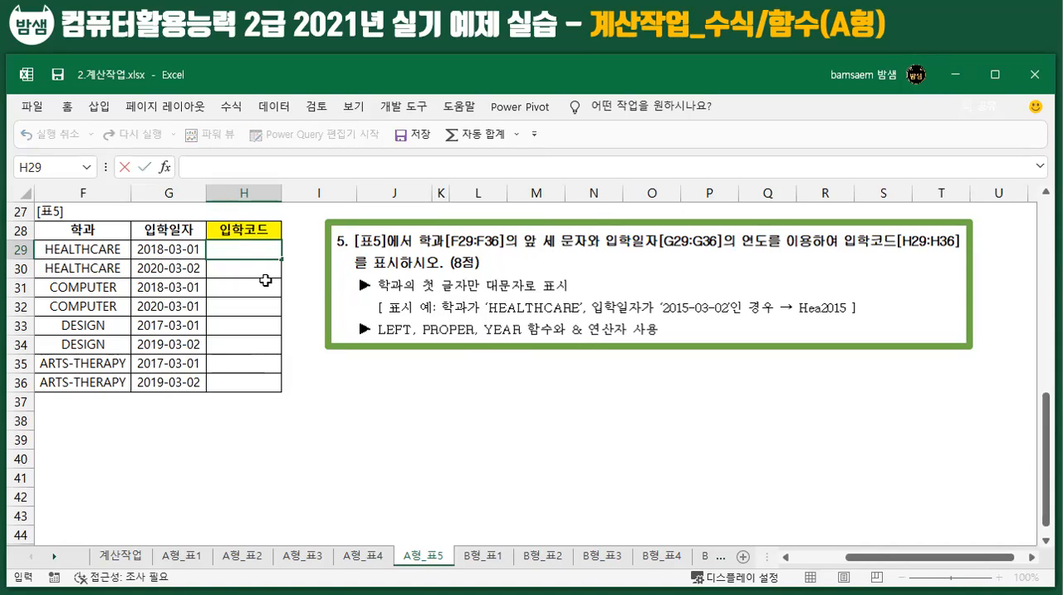
pyautogui.click(245, 248)
pyautogui.write('=LEFT')
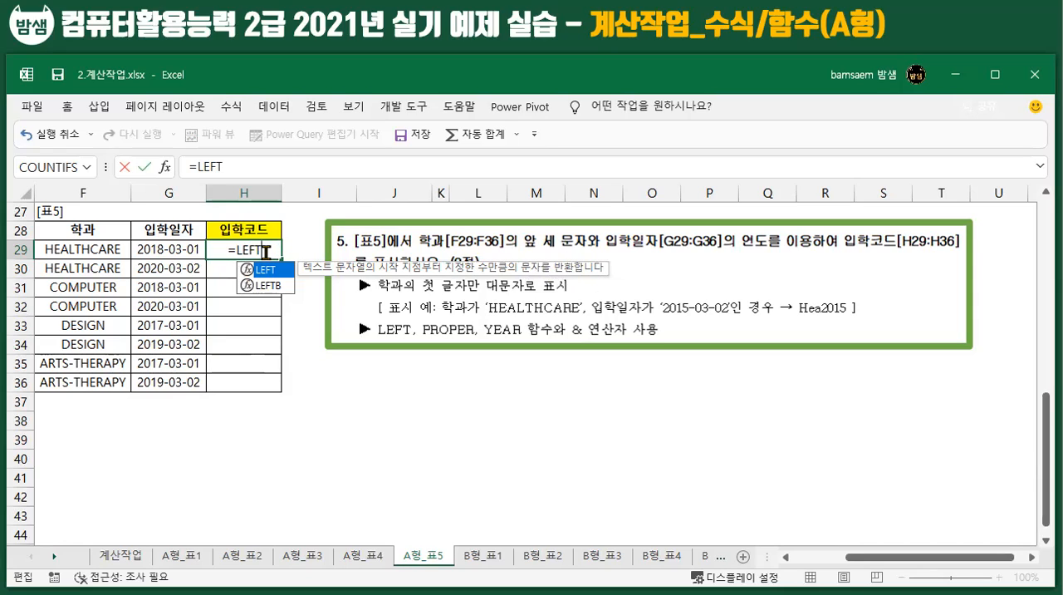
pyautogui.write('(')
pyautogui.click(66, 250)
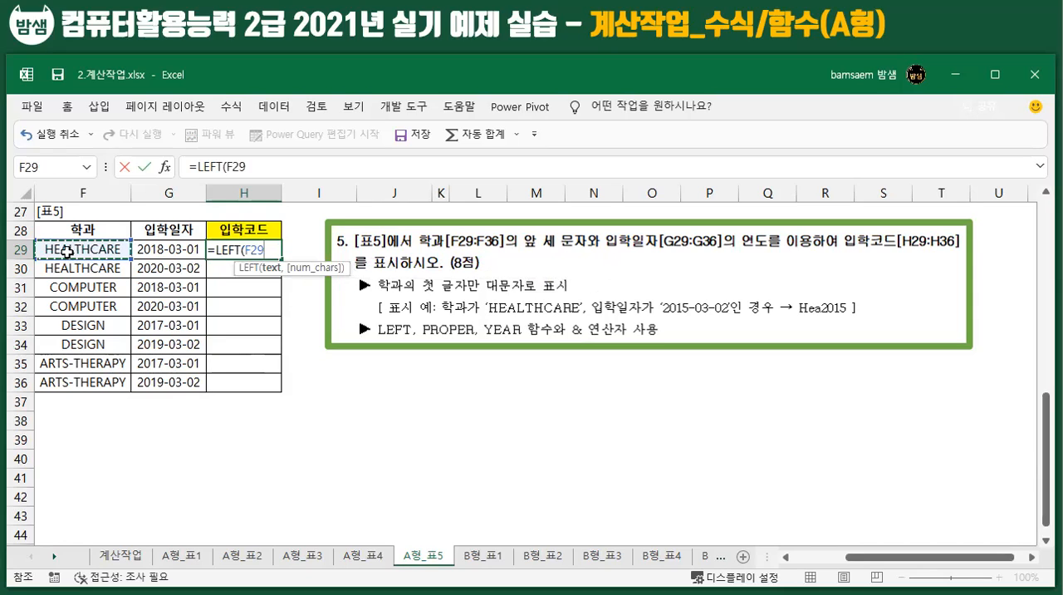
pyautogui.write(',3')
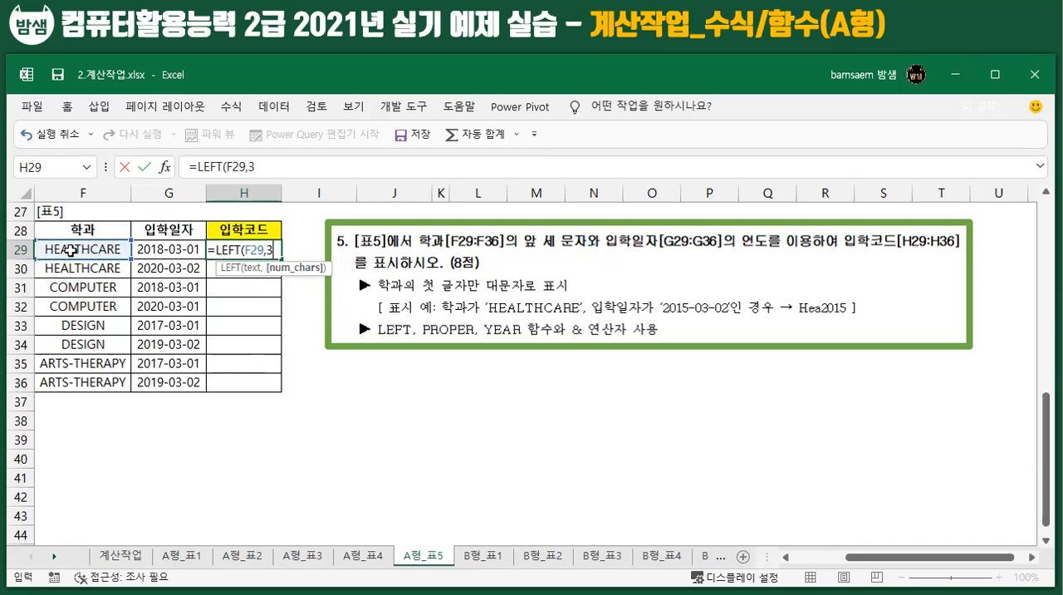
pyautogui.press('Return')
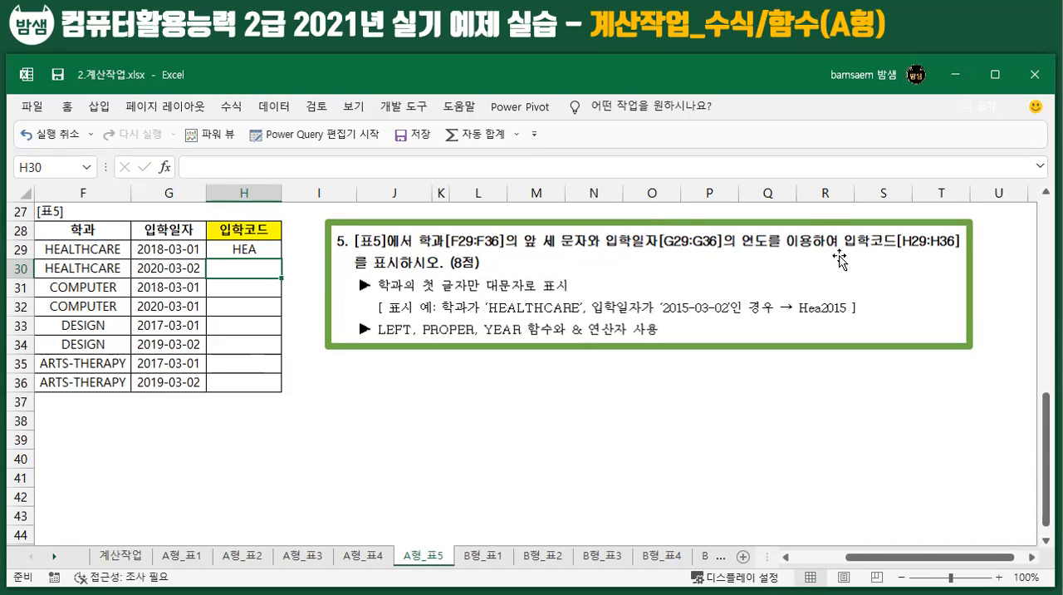
# Step: Append &YEAR(G29) to the LEFT formula in H29 to join the admission year to the department letters
pyautogui.click(153, 248)
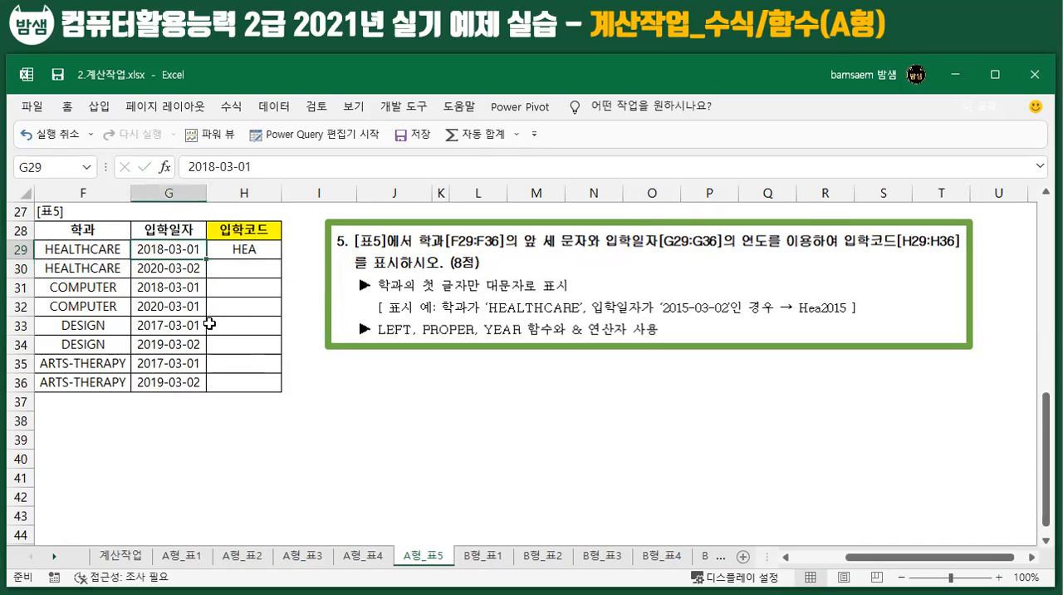
pyautogui.click(251, 249)
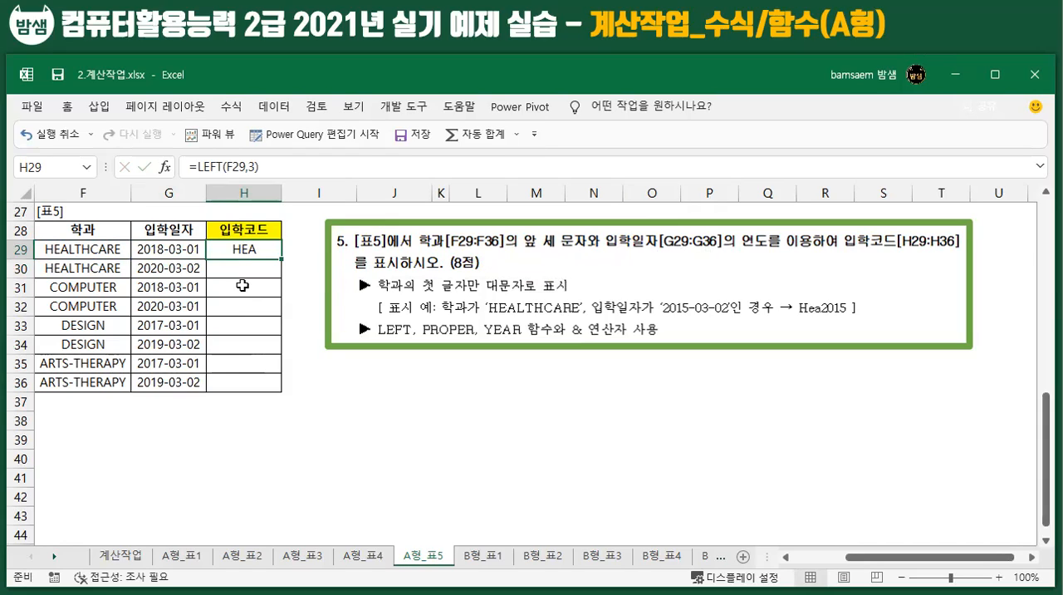
pyautogui.click(267, 165)
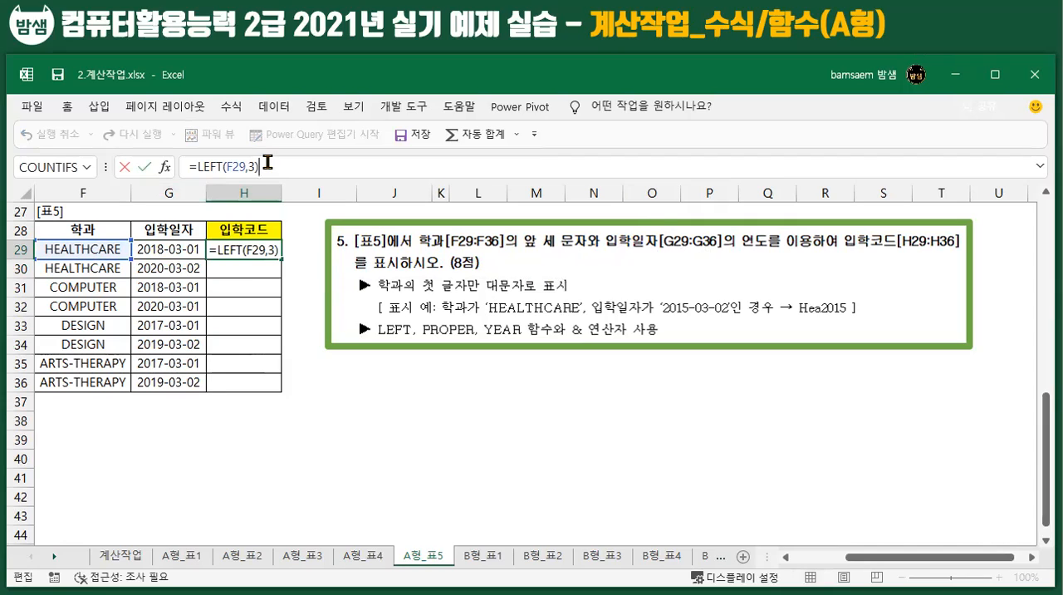
pyautogui.write('&')
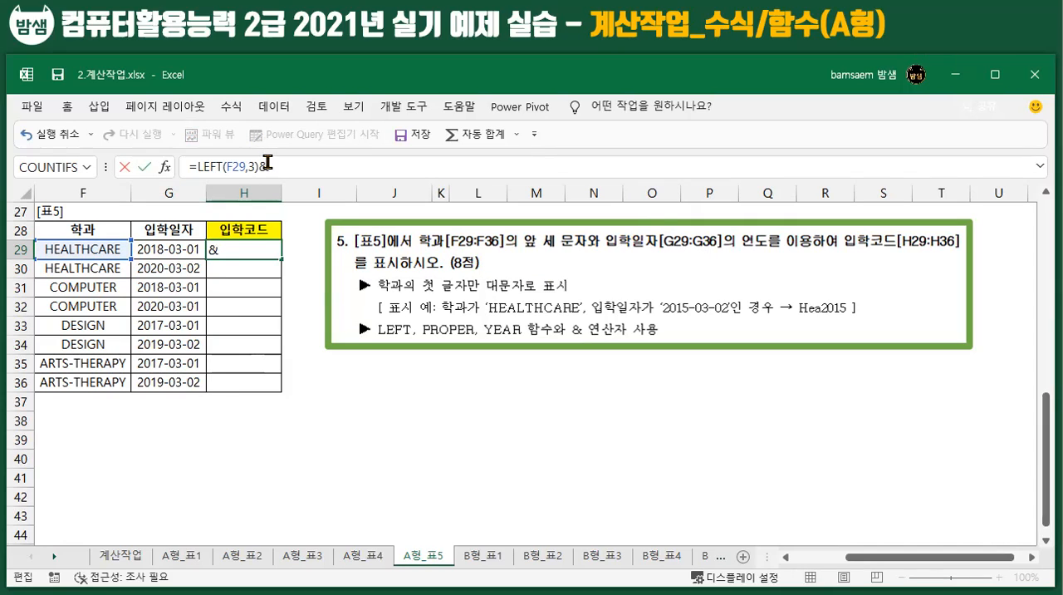
pyautogui.write('YEAR')
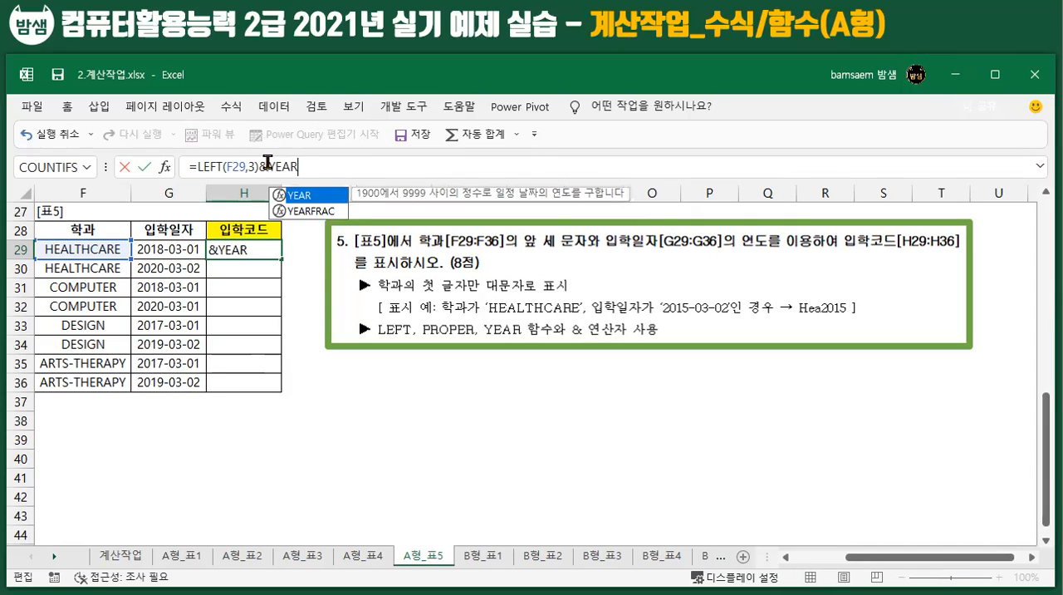
pyautogui.write('(')
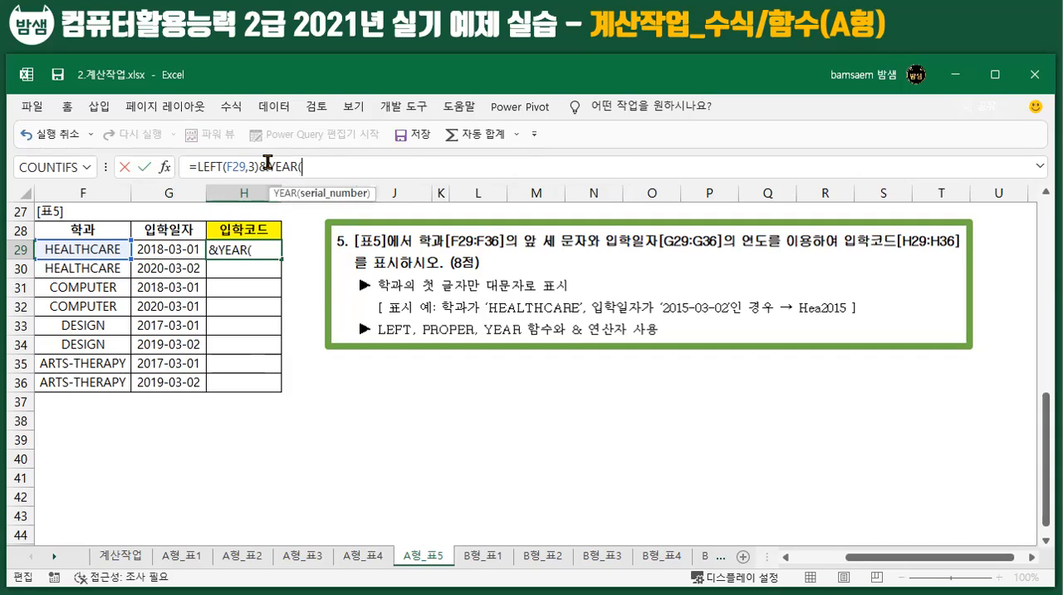
pyautogui.click(173, 249)
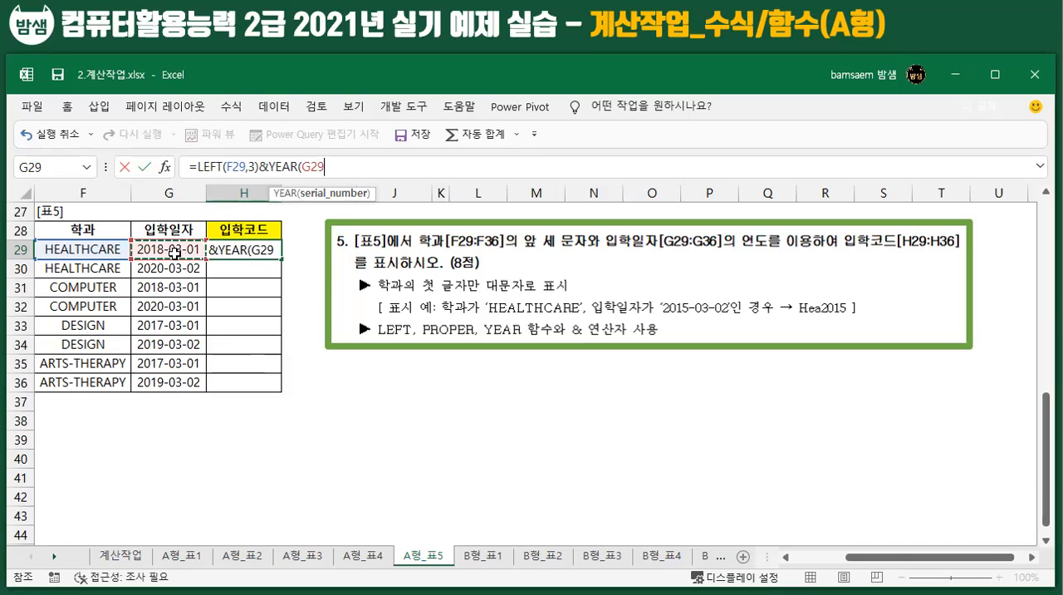
pyautogui.write(')')
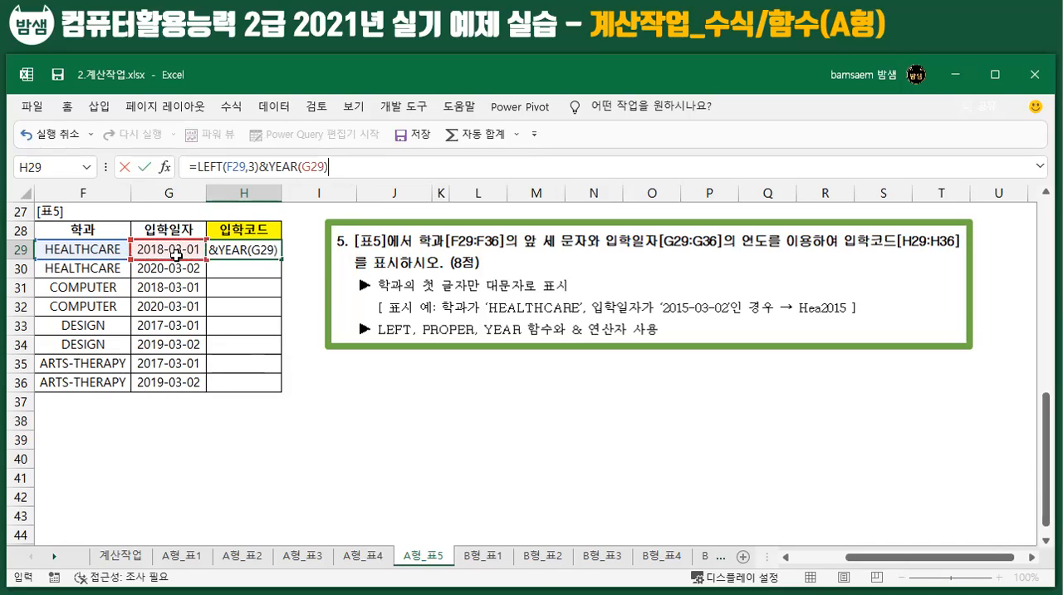
pyautogui.press('Return')
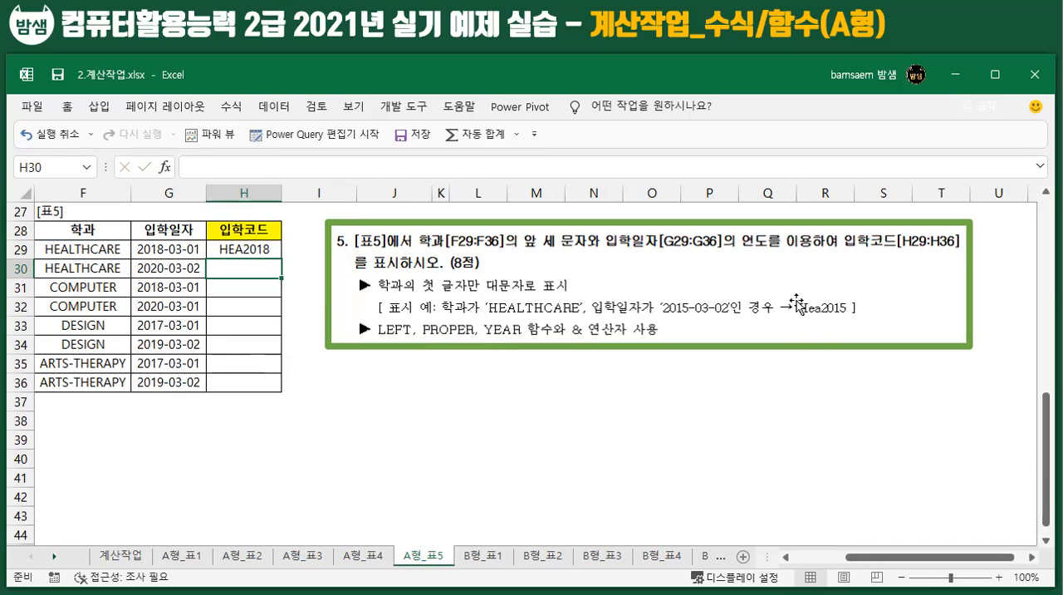
# Step: Wrap the H29 formula in PROPER so it reads =PROPER(LEFT(F29,3)&YEAR(G29)), capitalizing only the first letter of the code
pyautogui.click(251, 247)
pyautogui.click(192, 167)
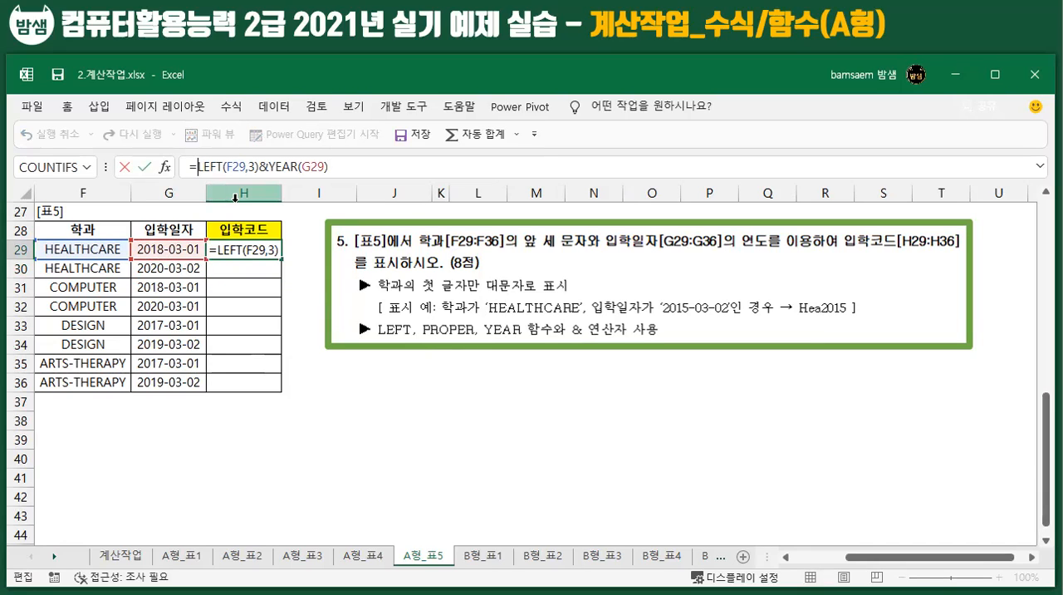
pyautogui.write('PRO')
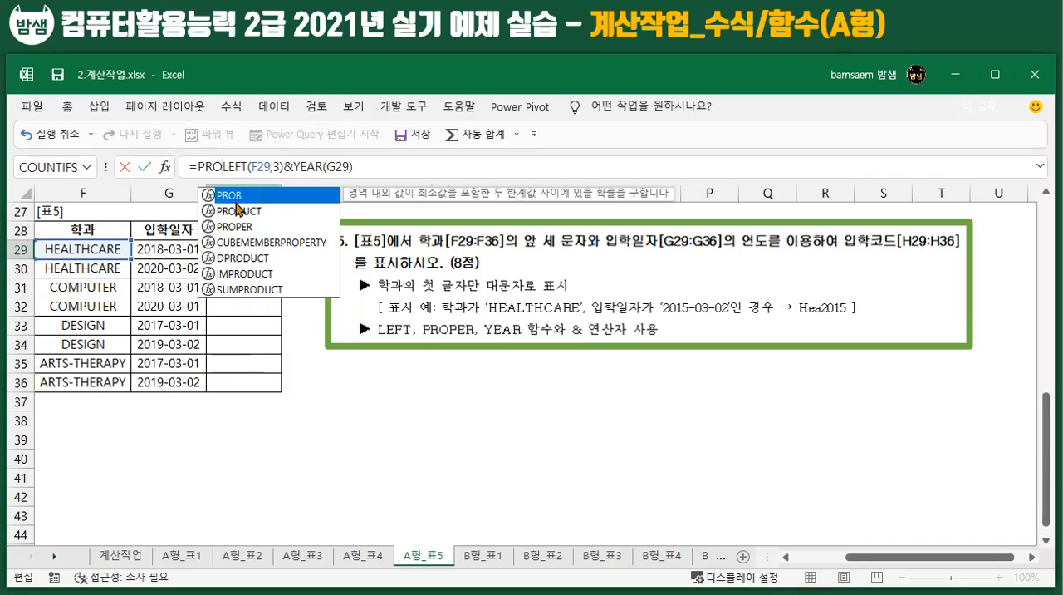
pyautogui.write('PER')
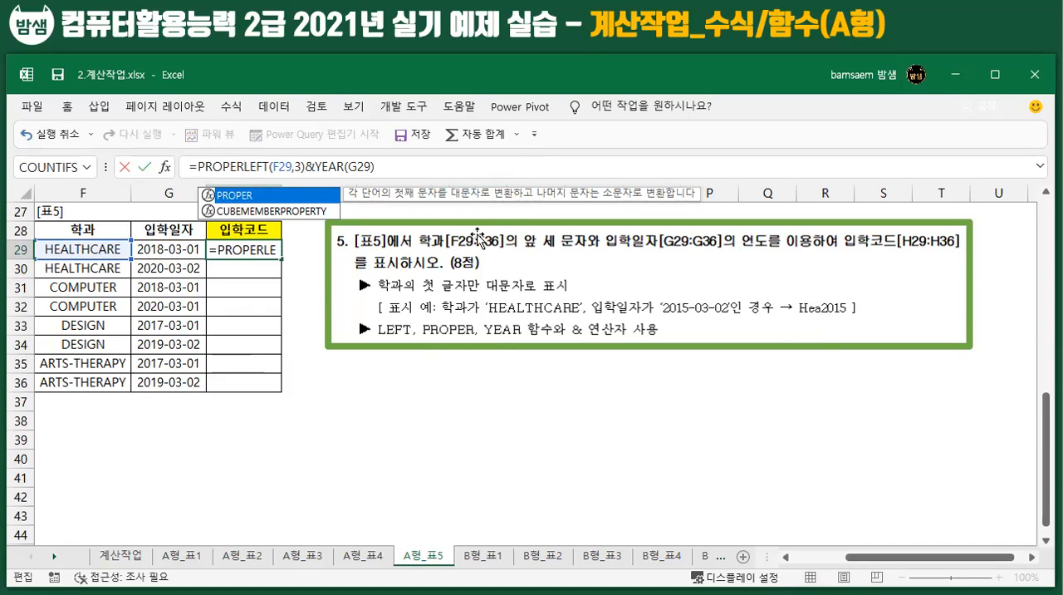
pyautogui.write('(')
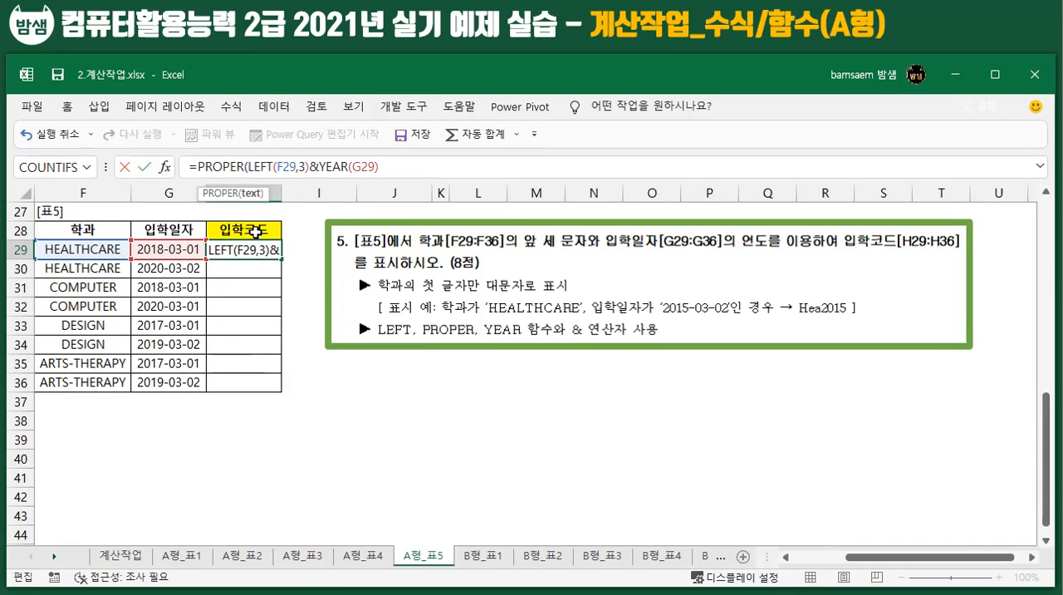
pyautogui.click(388, 167)
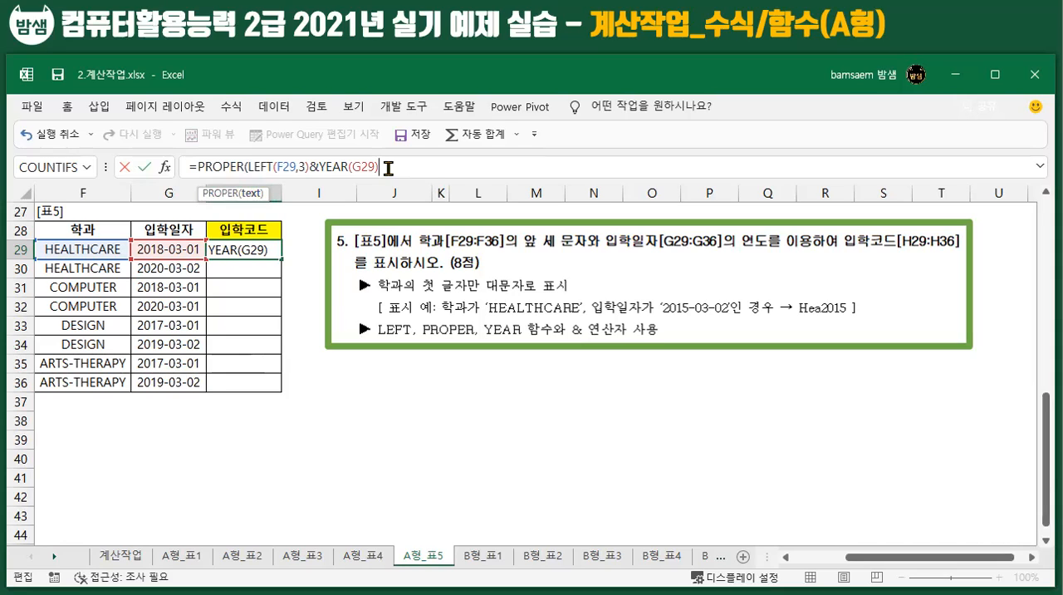
pyautogui.write(')')
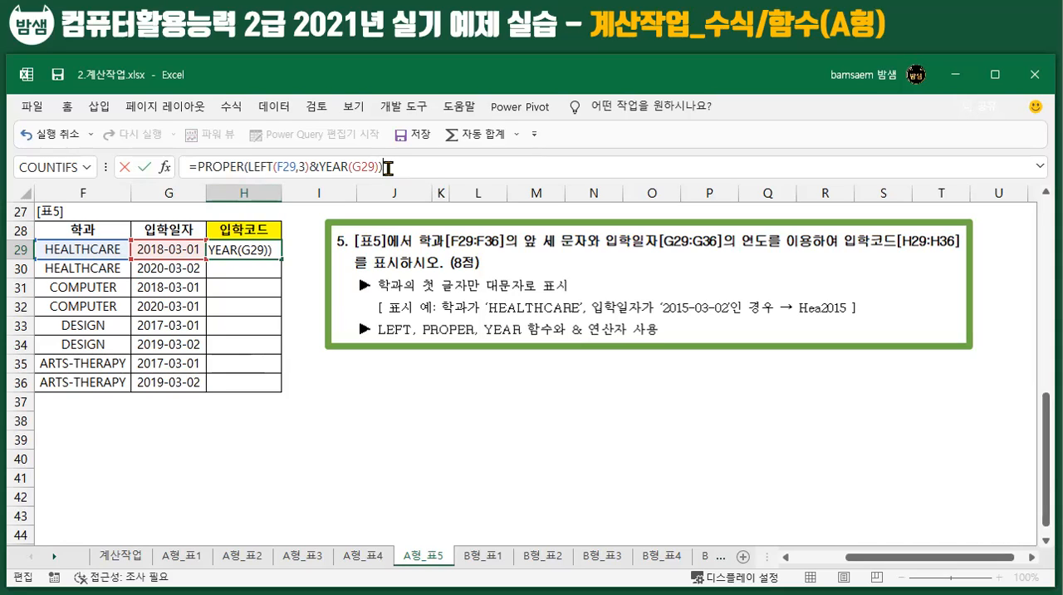
pyautogui.press('Return')
# Step: Fill the admission code formula from H29 down through H36
pyautogui.click(262, 249)
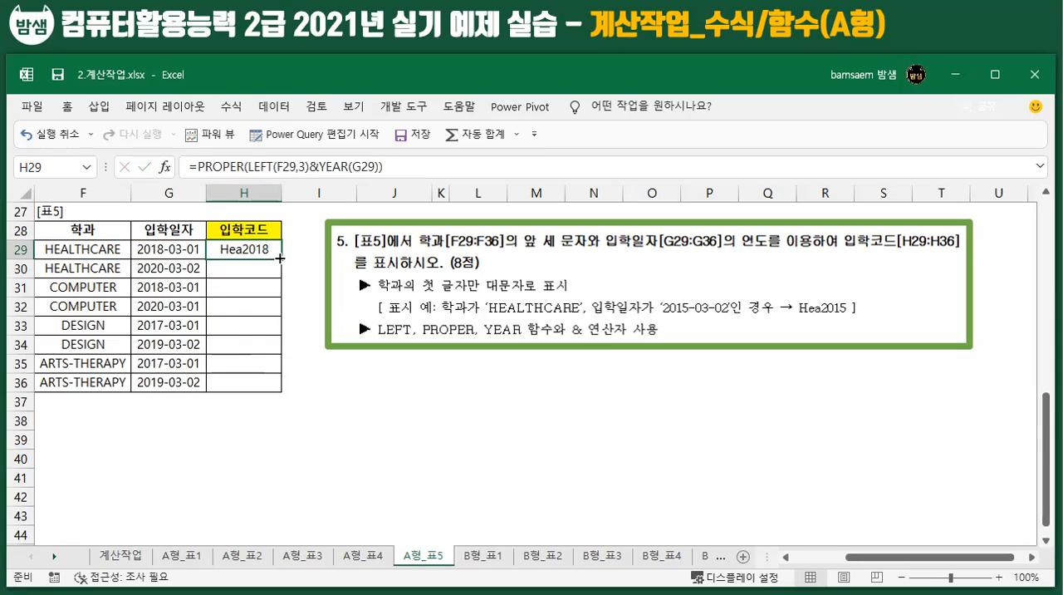
pyautogui.moveTo(281, 259); pyautogui.dragTo(279, 392)
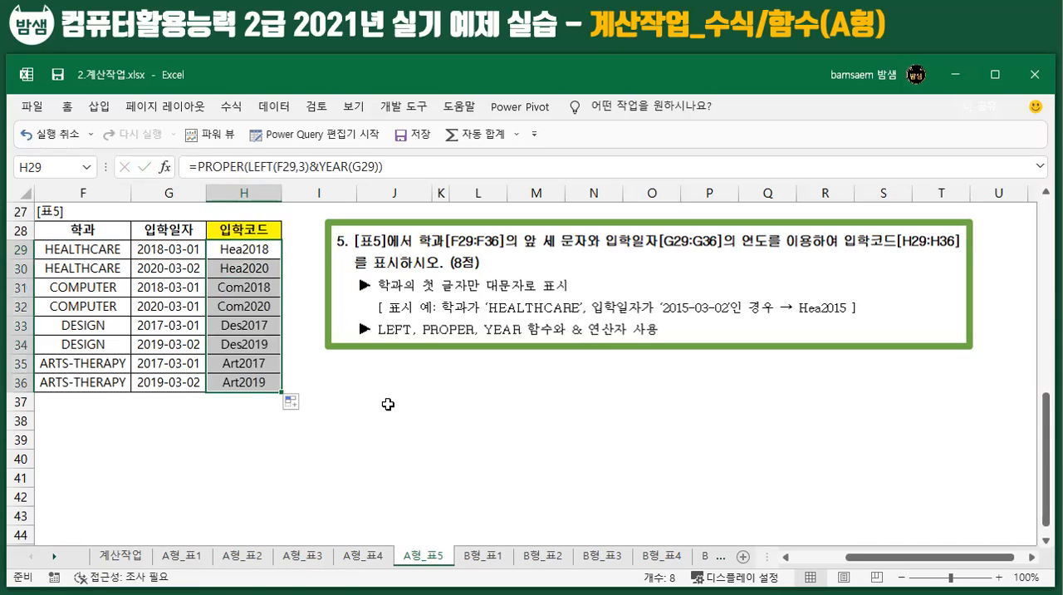
pyautogui.click(388, 404)
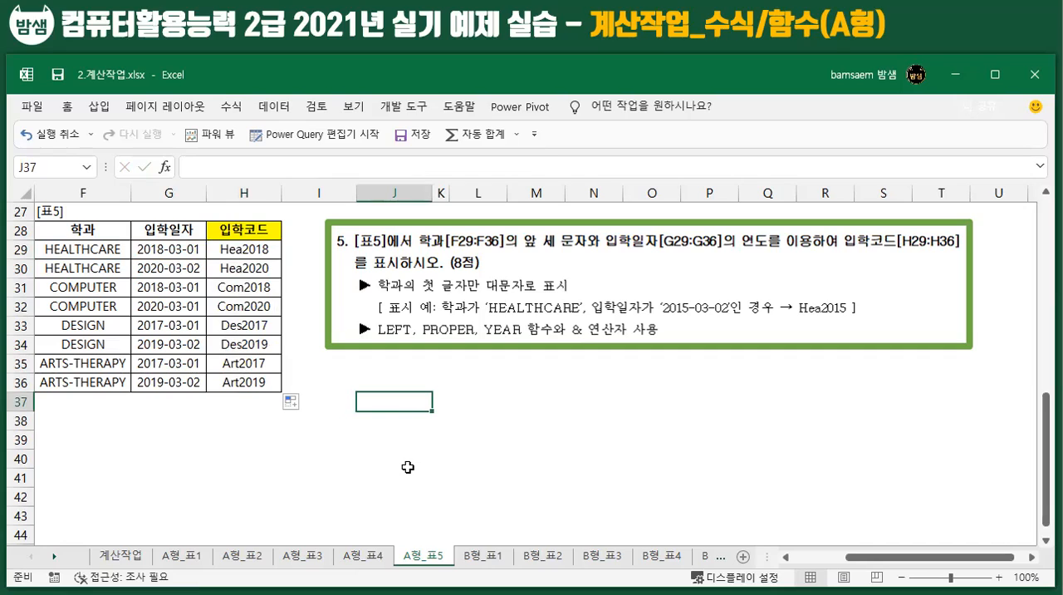